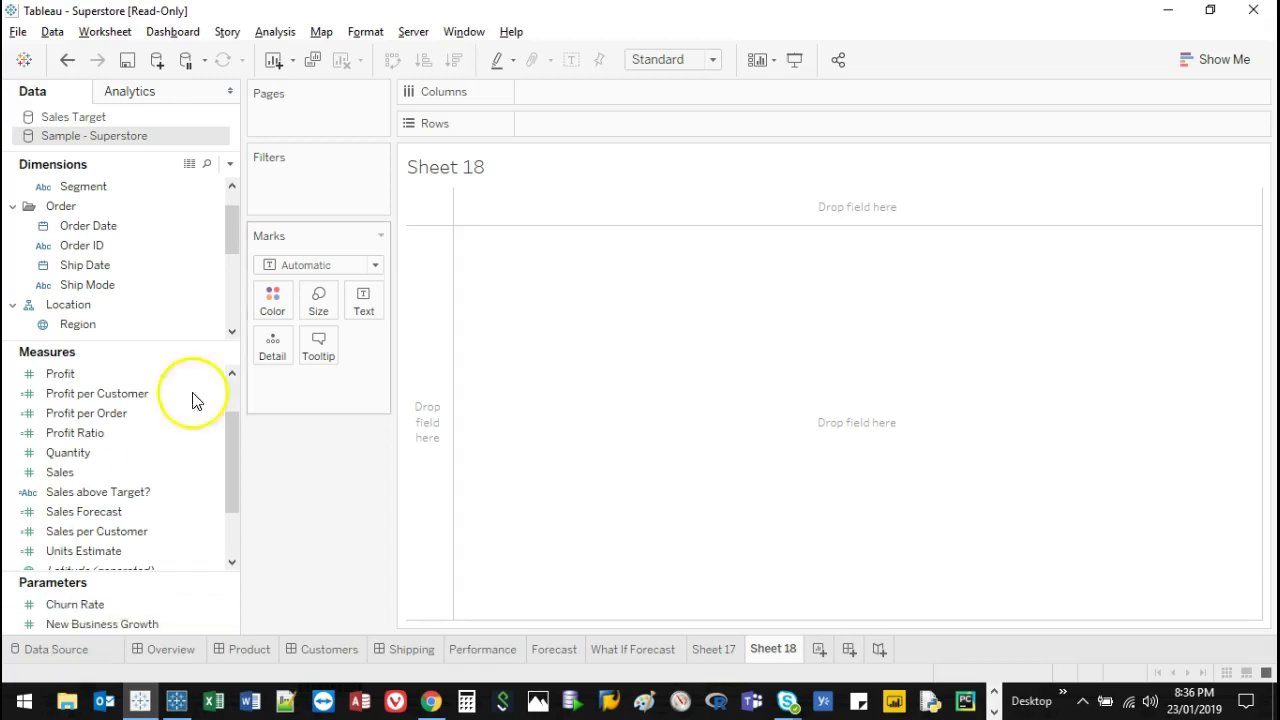
# Step: Chart SUM(Sales) by Category and Sub-Category as 17 horizontal bars
pyautogui.doubleClick(115, 471)
pyautogui.moveTo(226, 223); pyautogui.dragTo(242, 265)
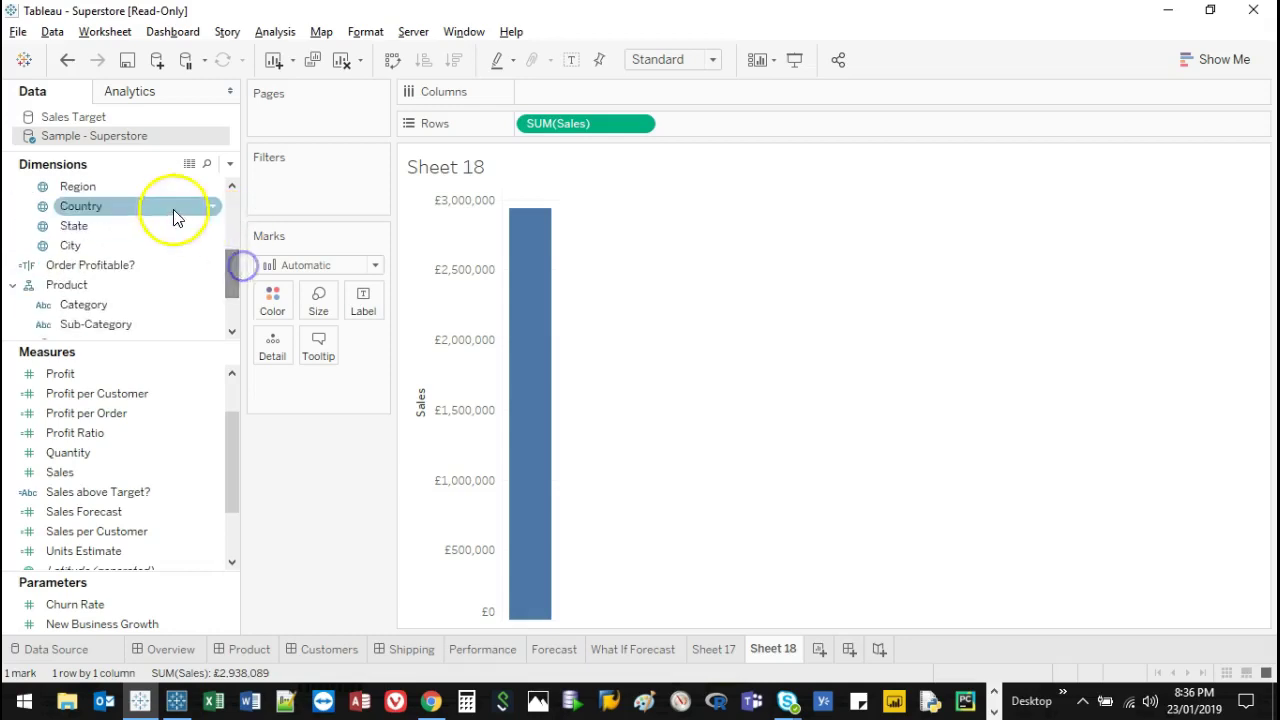
pyautogui.doubleClick(125, 305)
pyautogui.doubleClick(116, 325)
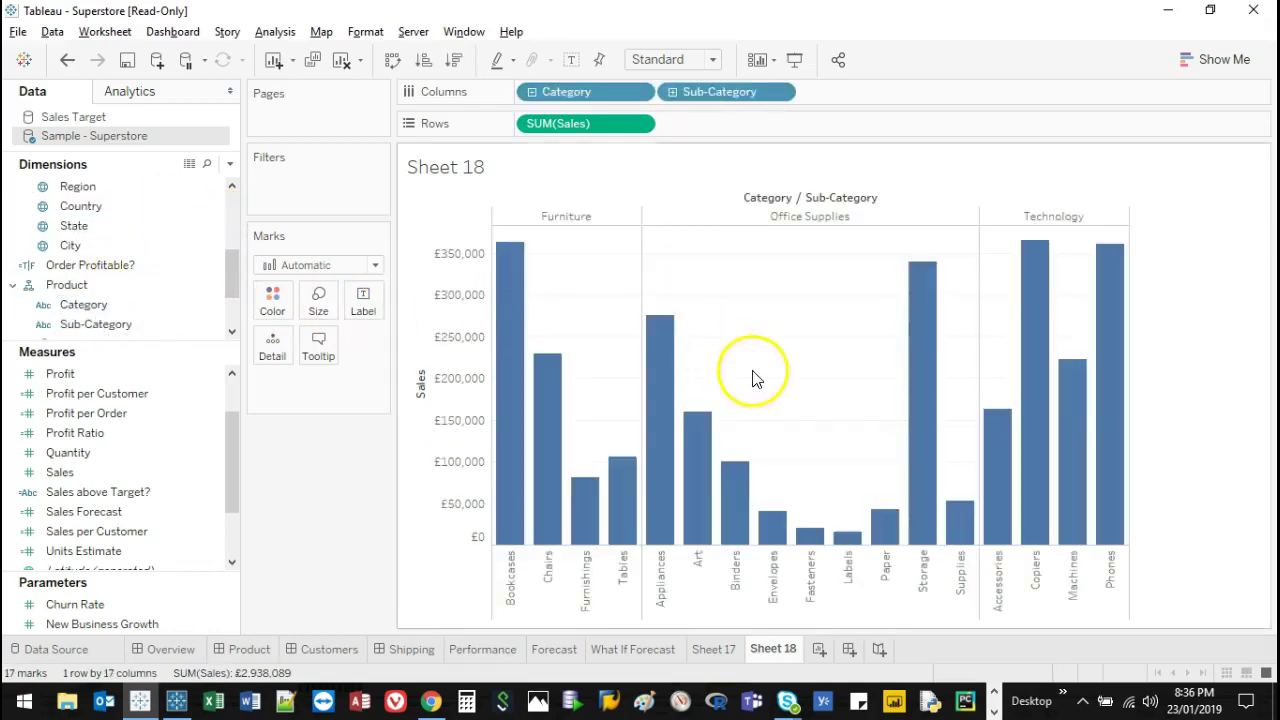
pyautogui.click(391, 59)
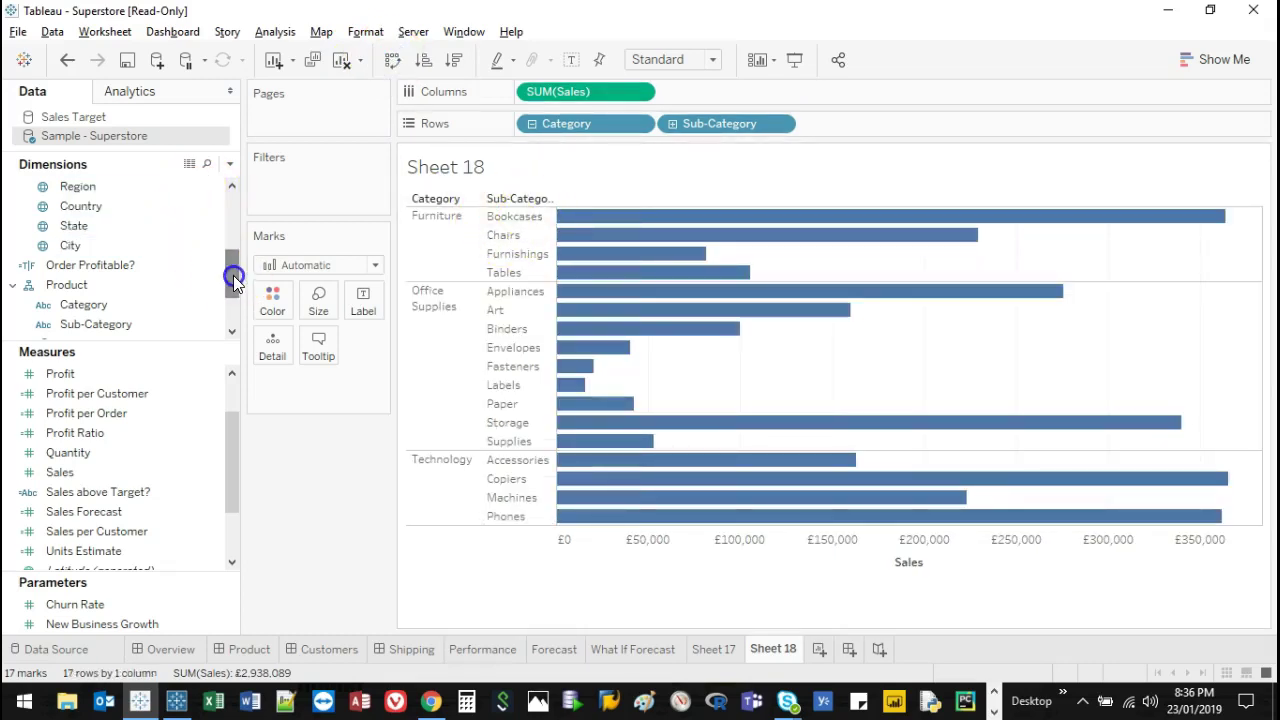
# Step: Put Category and Sub-Category on the Filters shelf, accepting all values for each
pyautogui.moveTo(233, 275); pyautogui.dragTo(233, 285)
pyautogui.moveTo(140, 278); pyautogui.dragTo(360, 190)
pyautogui.click(646, 583)
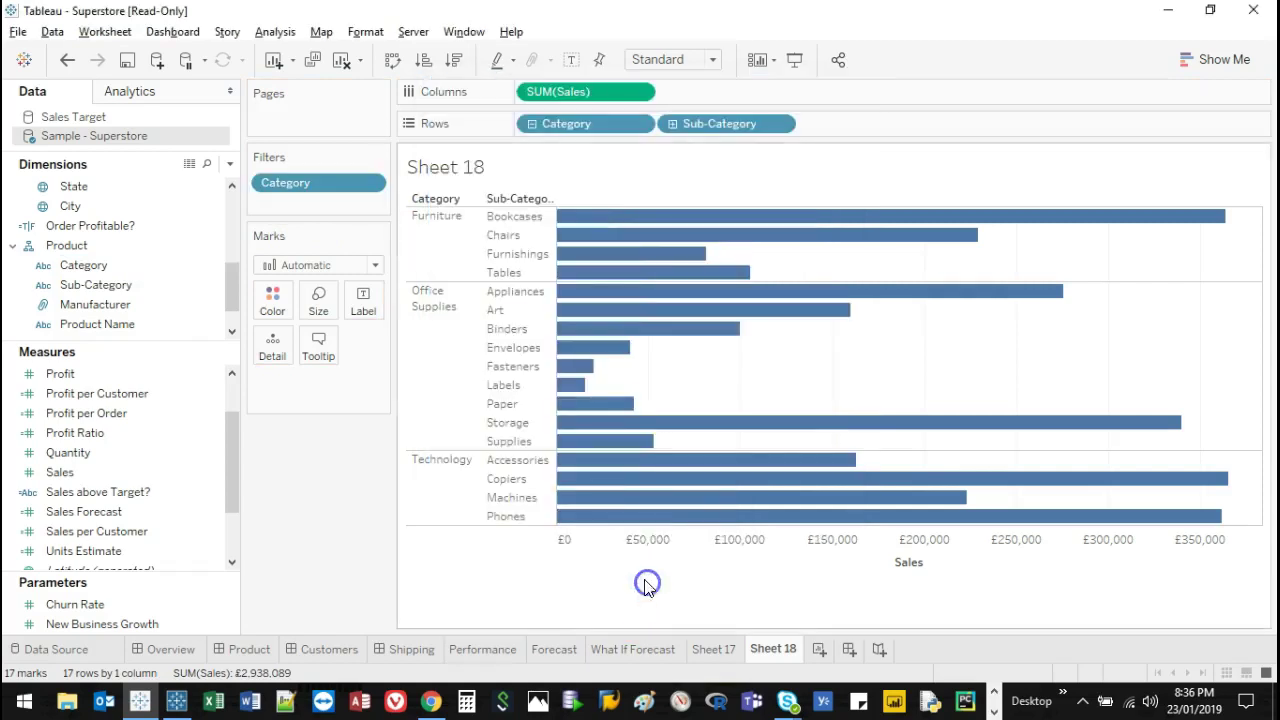
pyautogui.moveTo(90, 297); pyautogui.dragTo(337, 194)
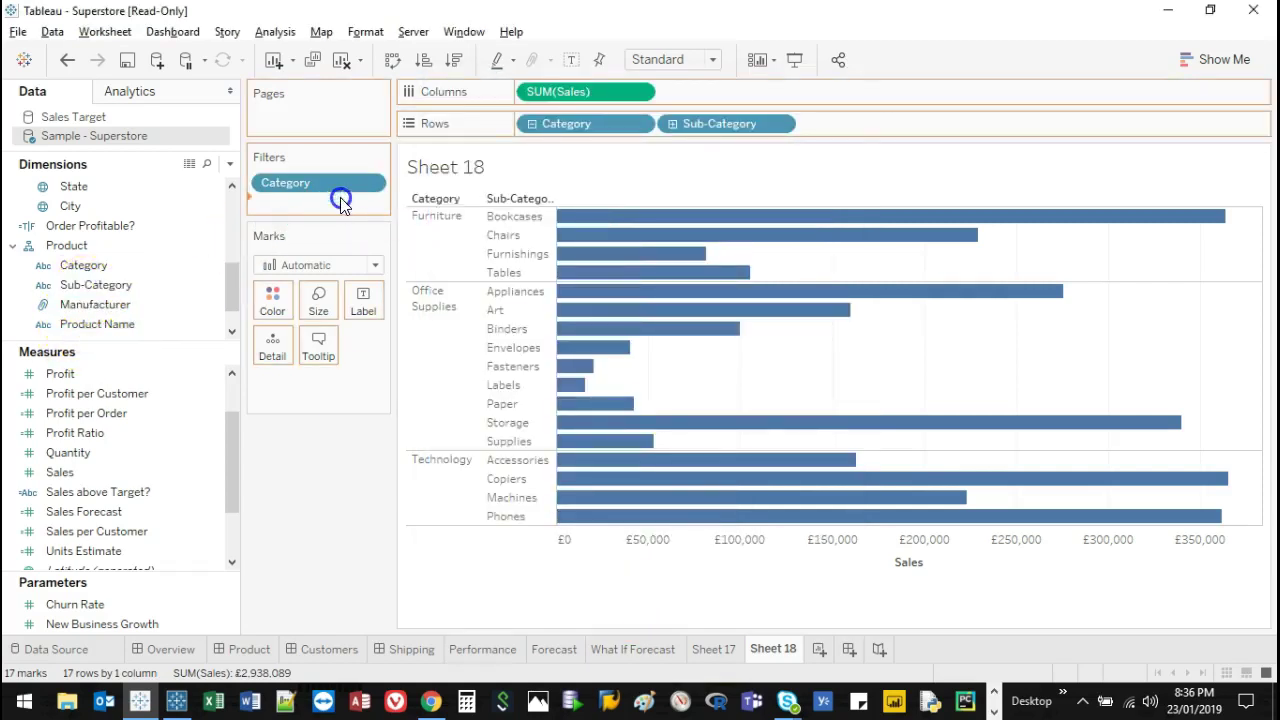
pyautogui.click(651, 583)
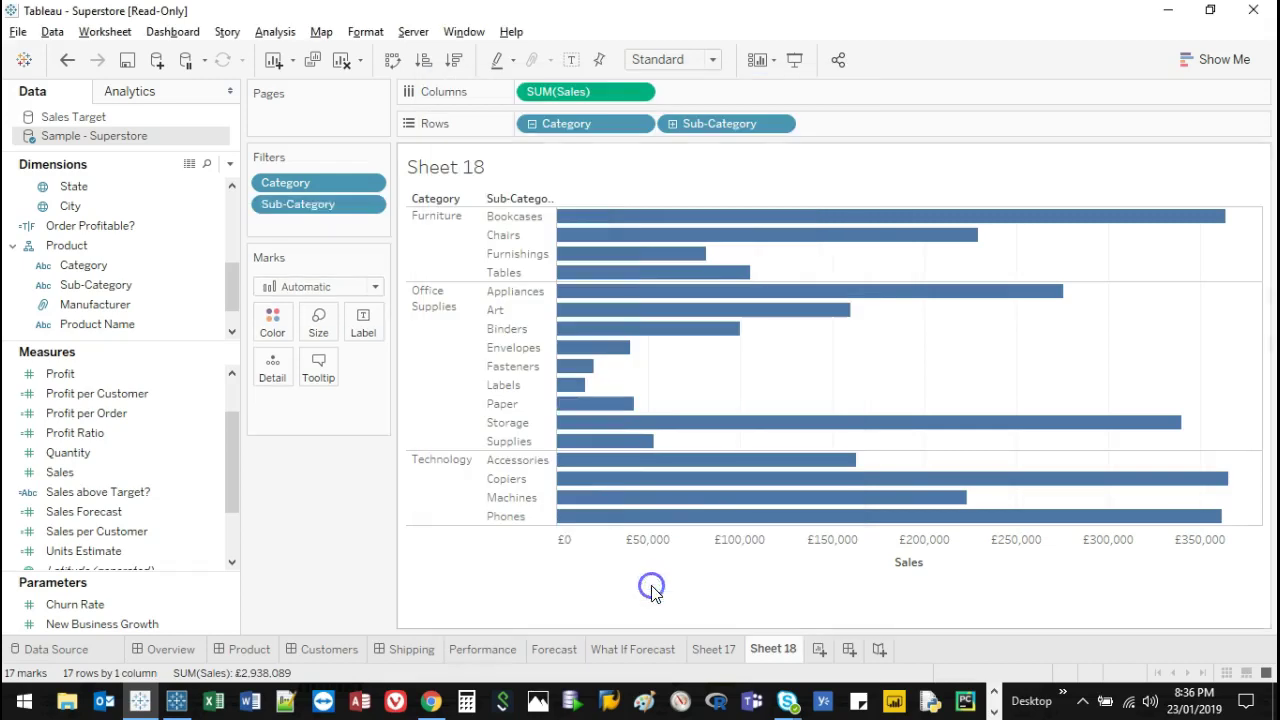
# Step: Show the Category and Sub-Category filter cards, with the Category card placed on top
pyautogui.rightClick(283, 185)
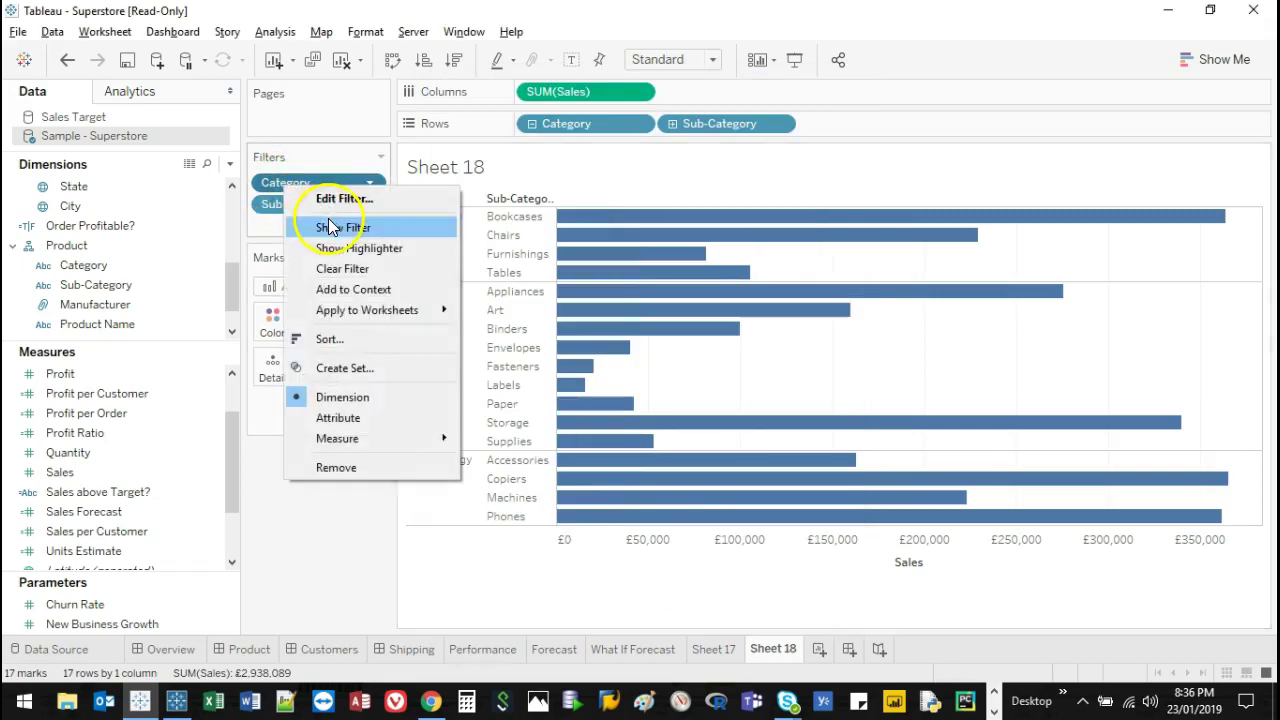
pyautogui.click(329, 224)
pyautogui.rightClick(315, 198)
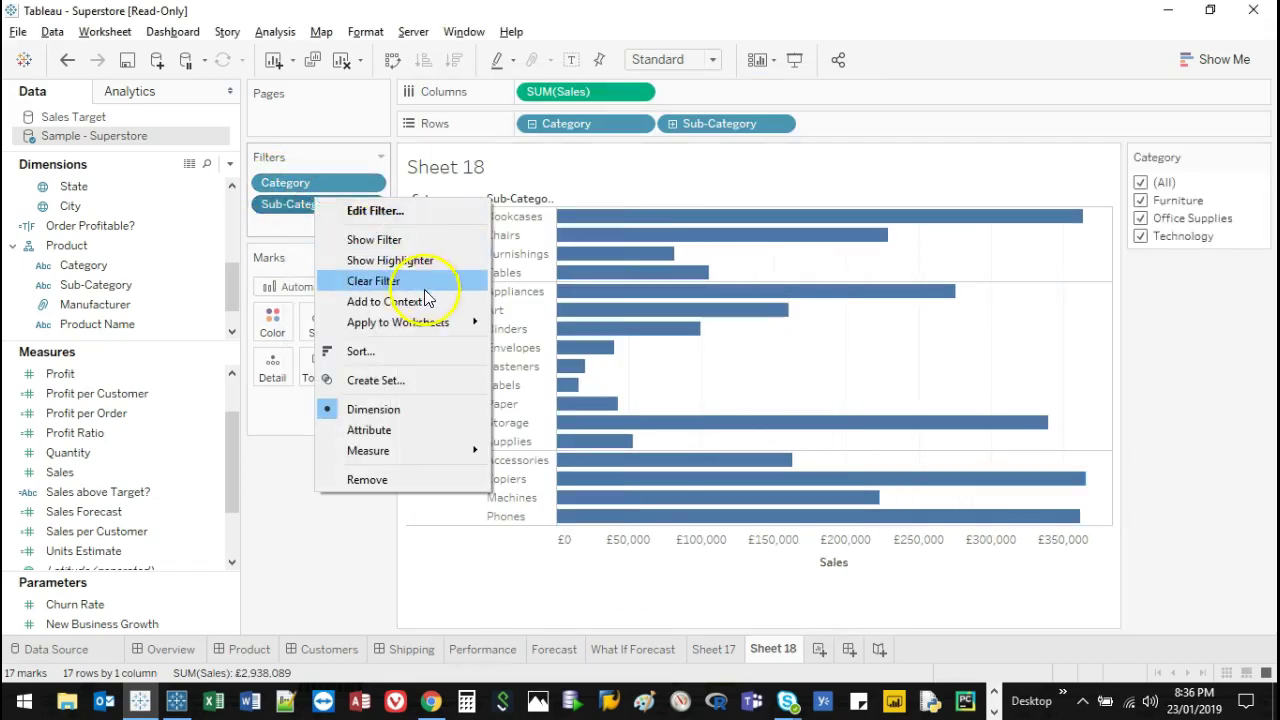
pyautogui.click(431, 243)
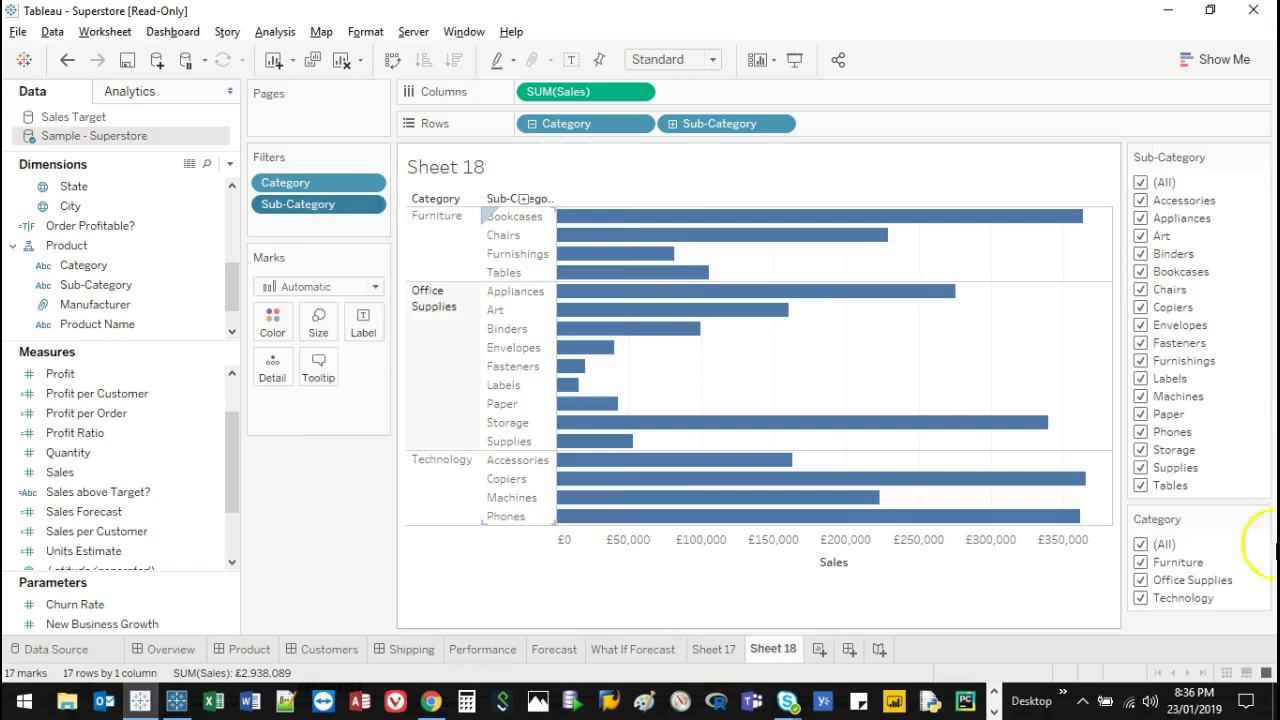
pyautogui.moveTo(1173, 518); pyautogui.dragTo(1182, 156)
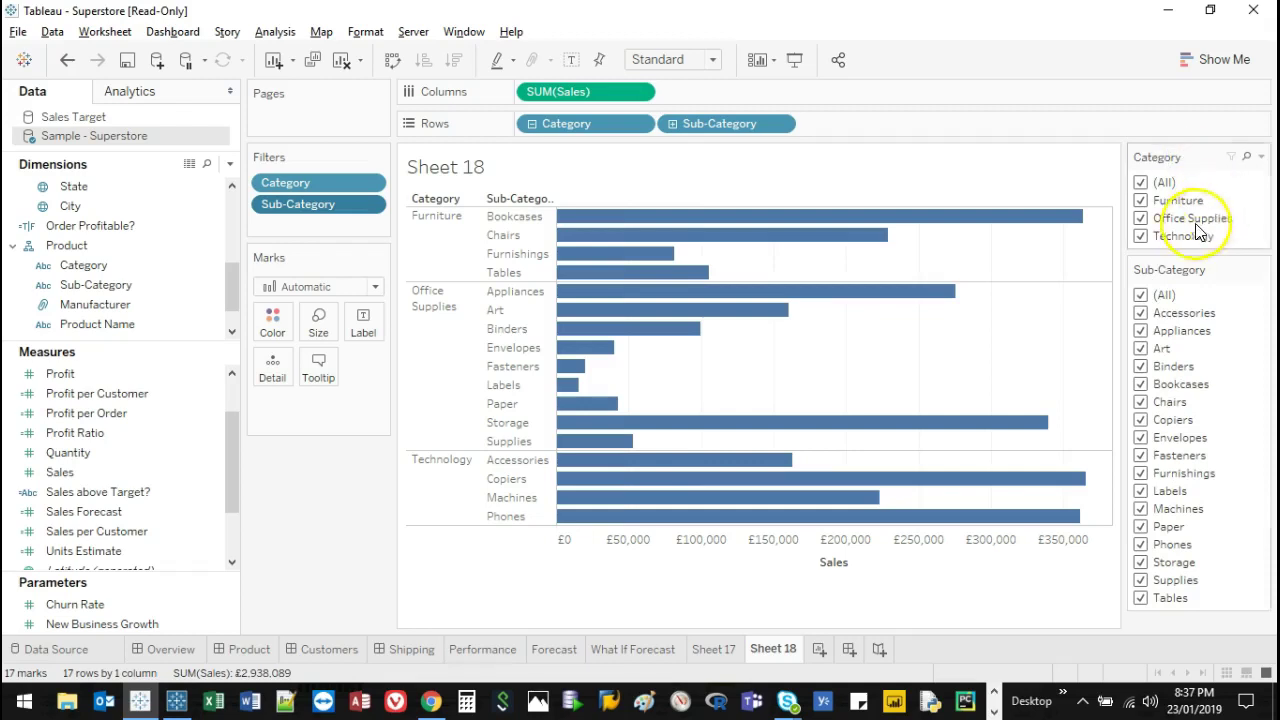
pyautogui.click(1141, 200)
pyautogui.click(1141, 200)
pyautogui.click(1141, 218)
pyautogui.click(1141, 218)
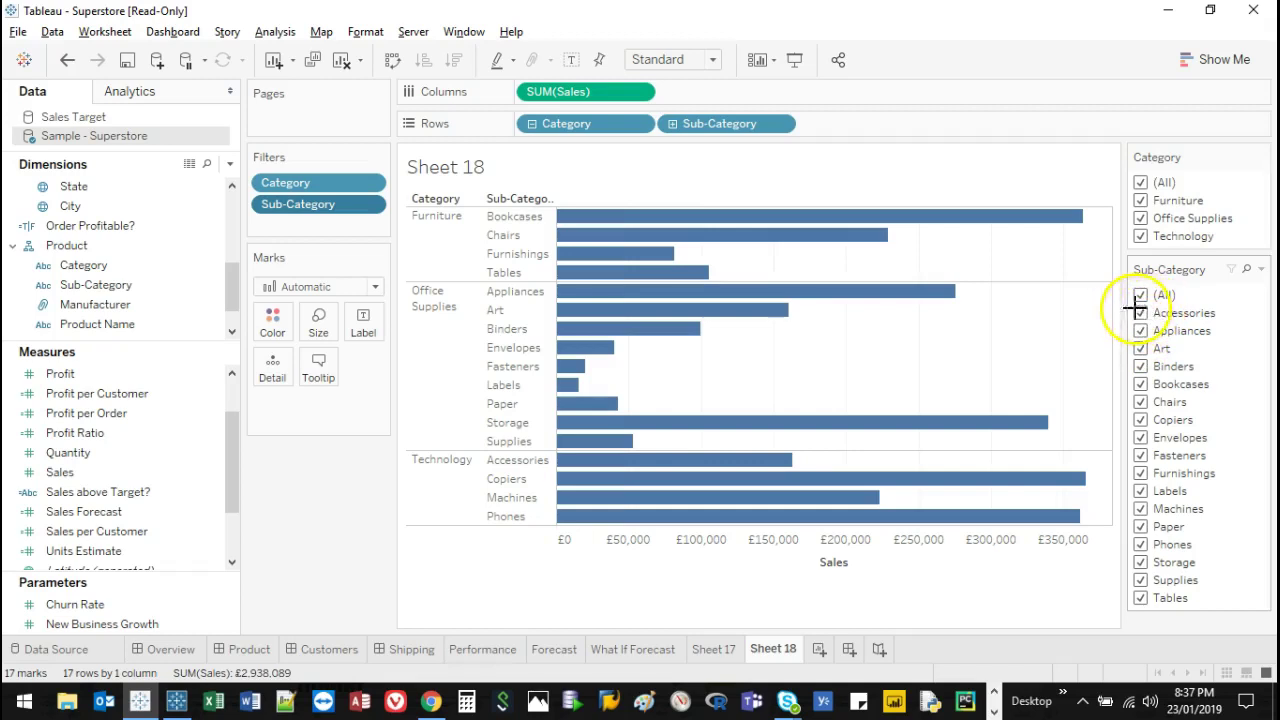
pyautogui.moveTo(1140, 310)
pyautogui.mouseDown()
pyautogui.moveTo(1249, 390)
pyautogui.moveTo(1215, 429)
pyautogui.moveTo(1112, 430)
pyautogui.mouseUp()
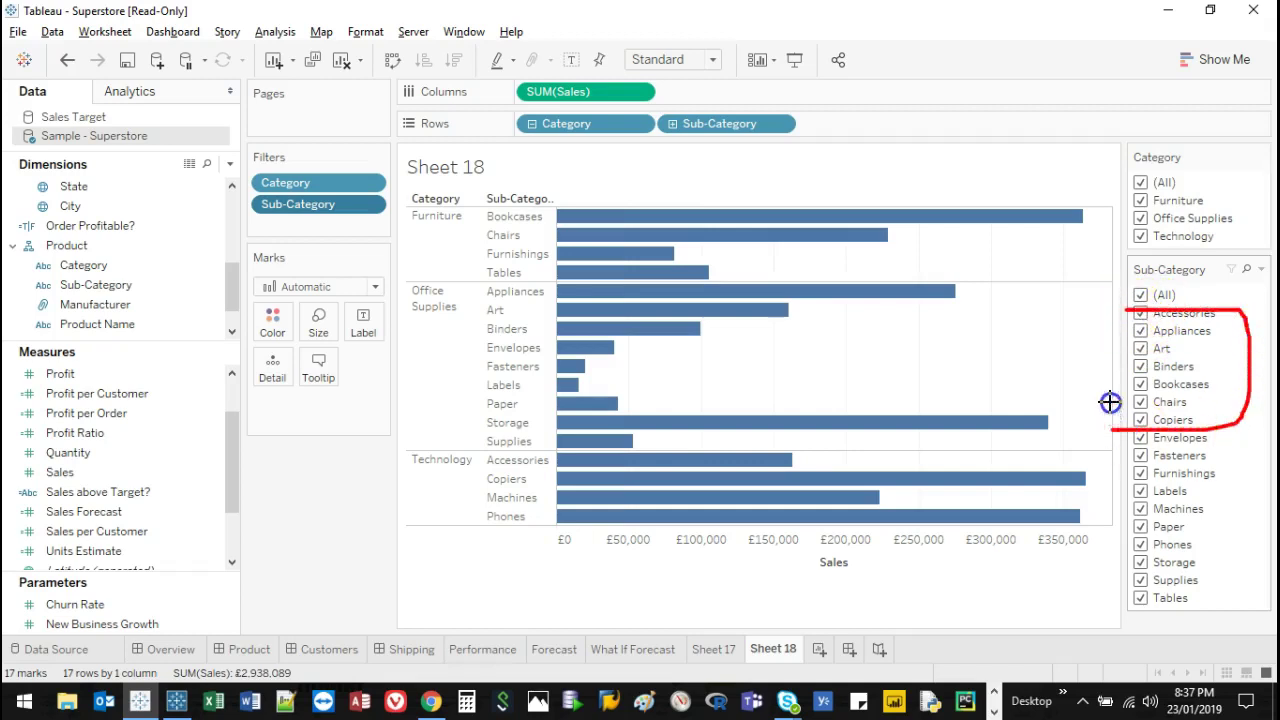
pyautogui.press('Escape')
pyautogui.click(1141, 313)
pyautogui.click(1141, 331)
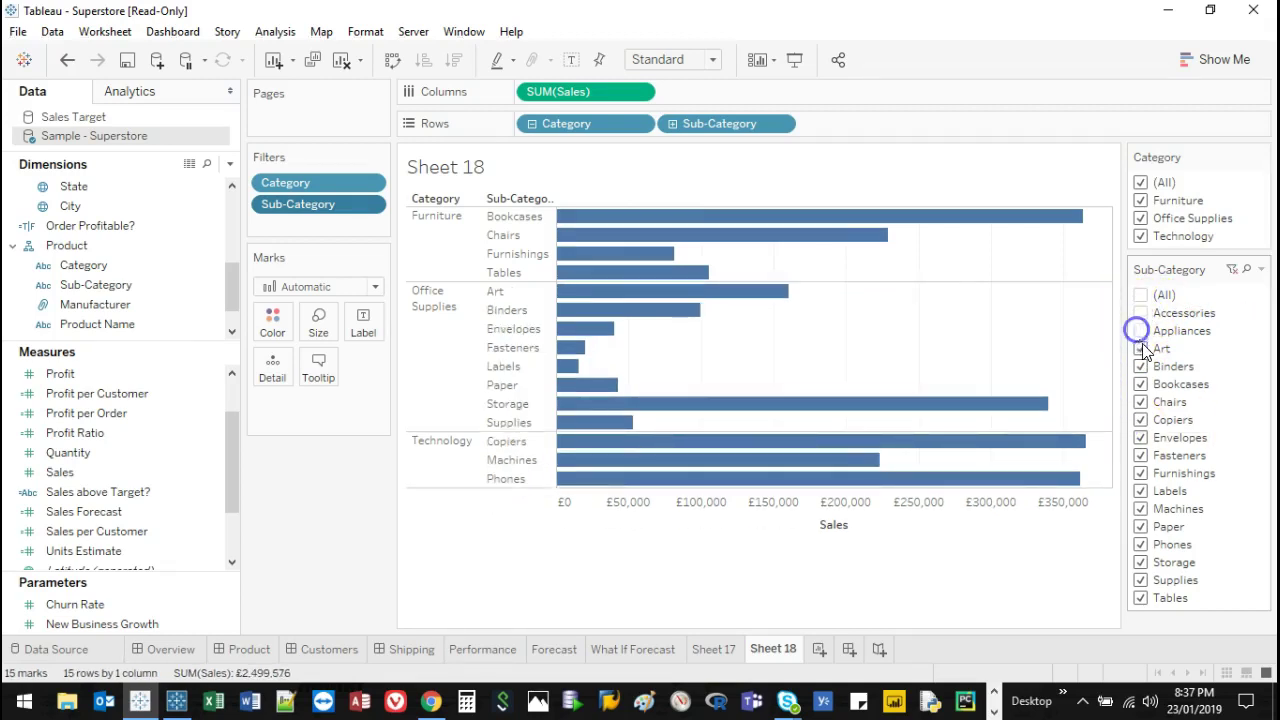
pyautogui.click(1141, 348)
pyautogui.click(1141, 366)
pyautogui.moveTo(625, 308)
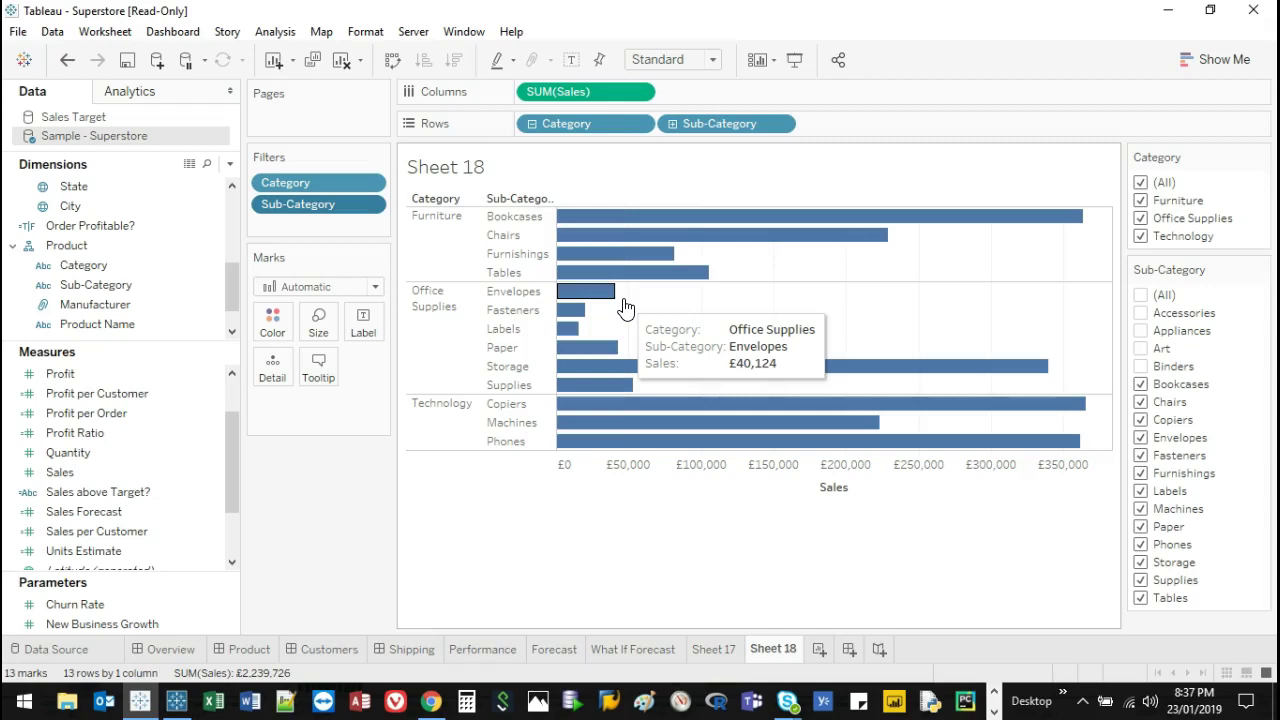
pyautogui.click(1141, 296)
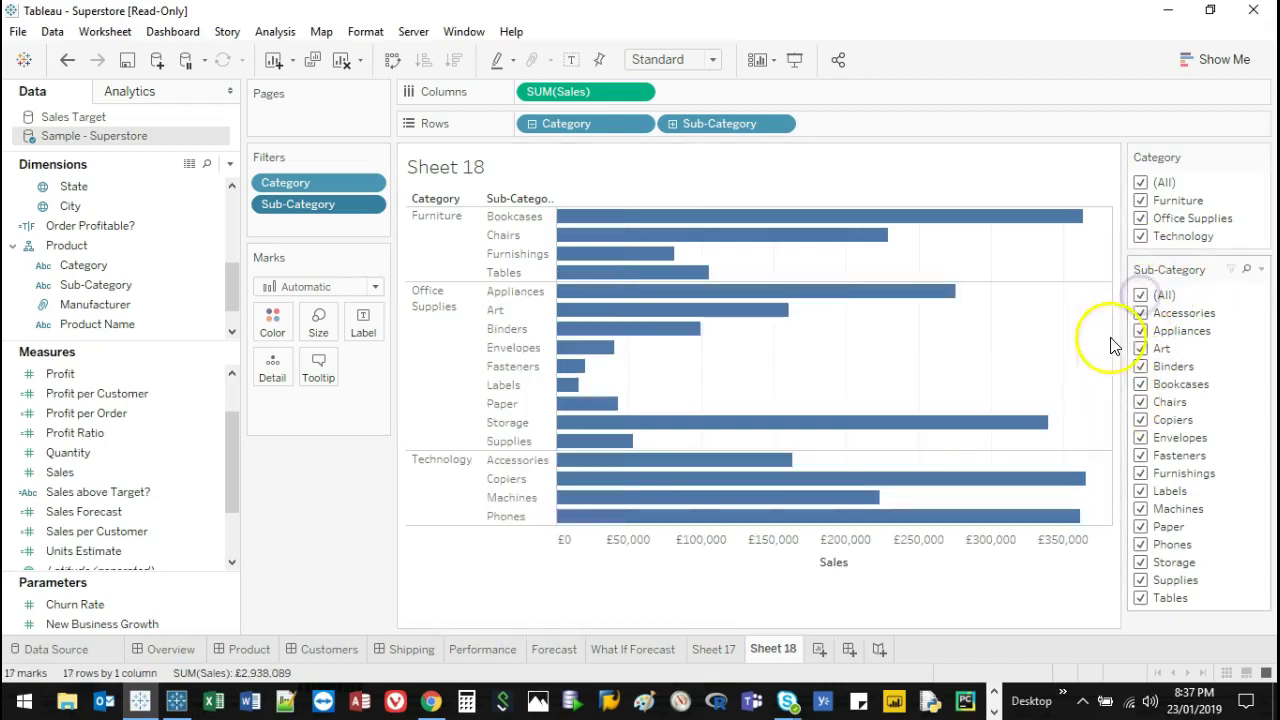
# Step: Make the Category filter card a single-value list
pyautogui.rightClick(1232, 313)
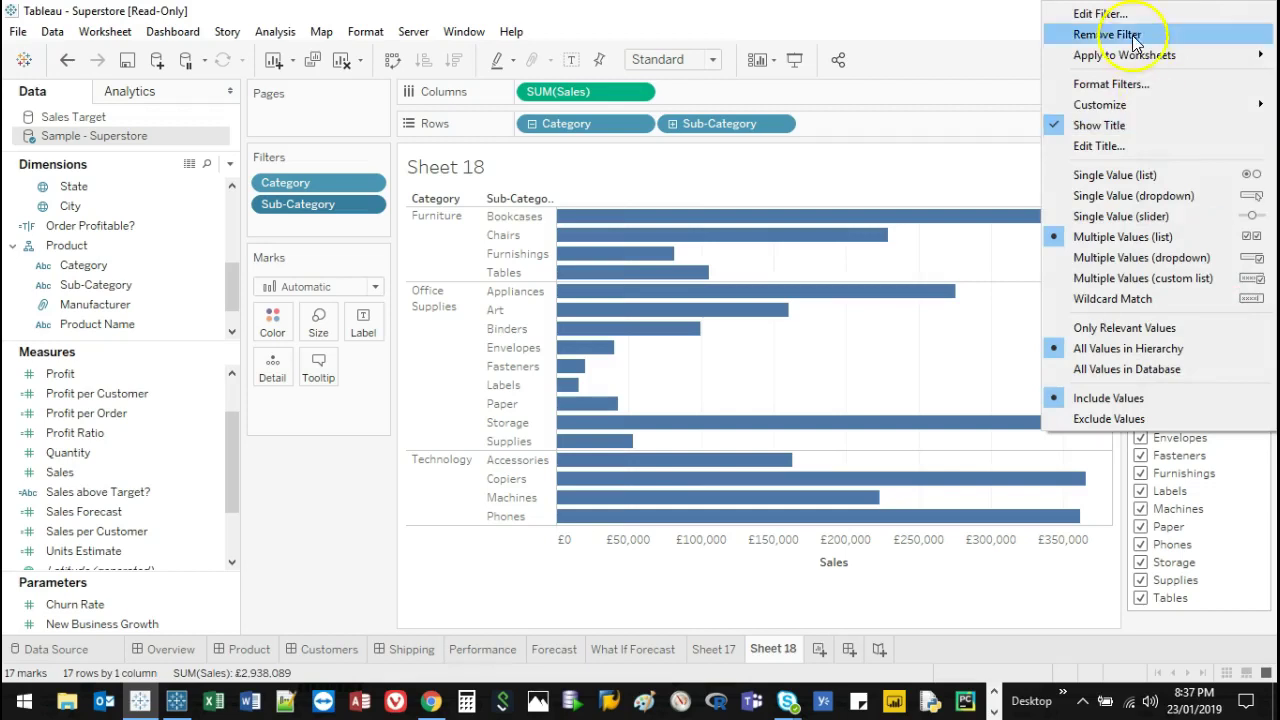
pyautogui.click(1122, 205)
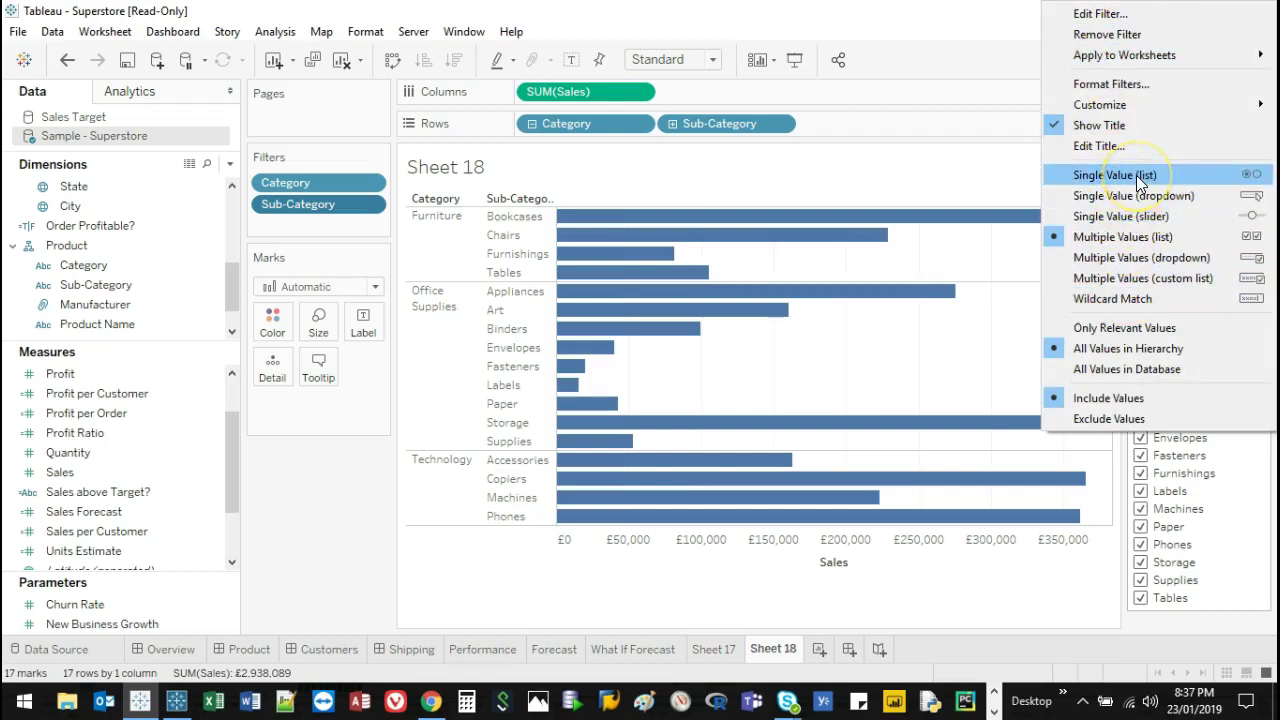
pyautogui.click(1058, 594)
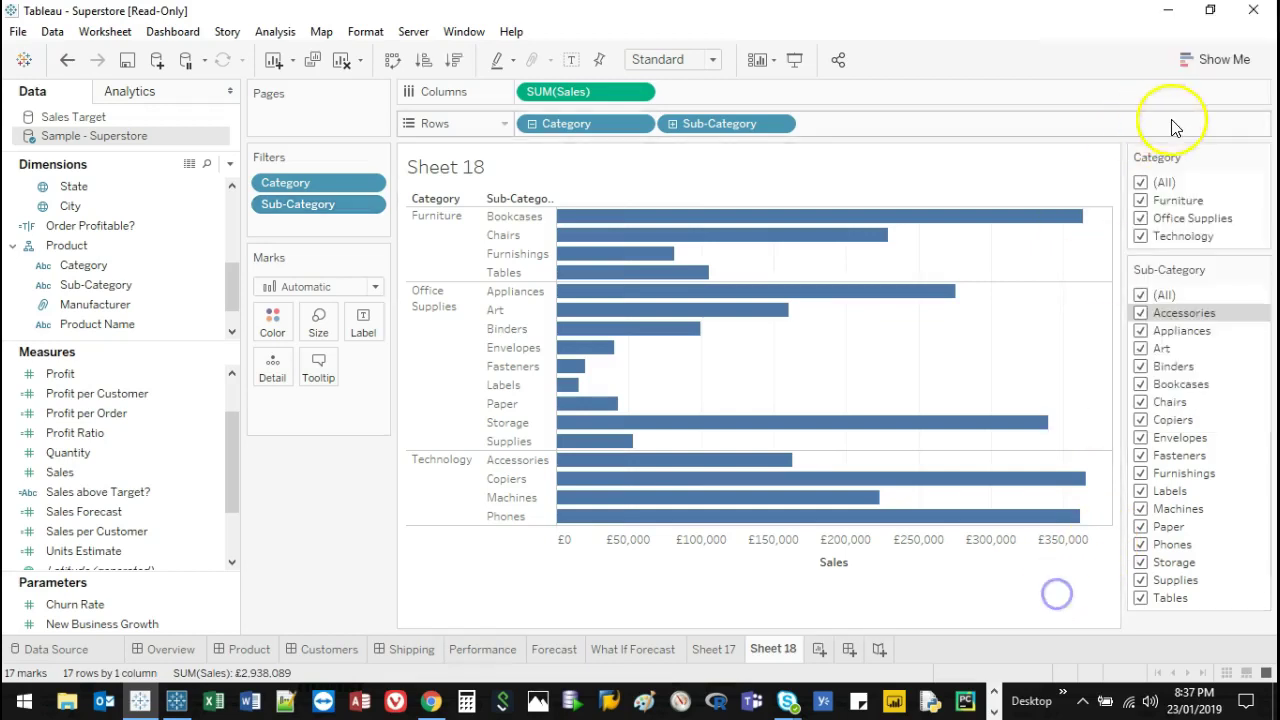
pyautogui.rightClick(1229, 200)
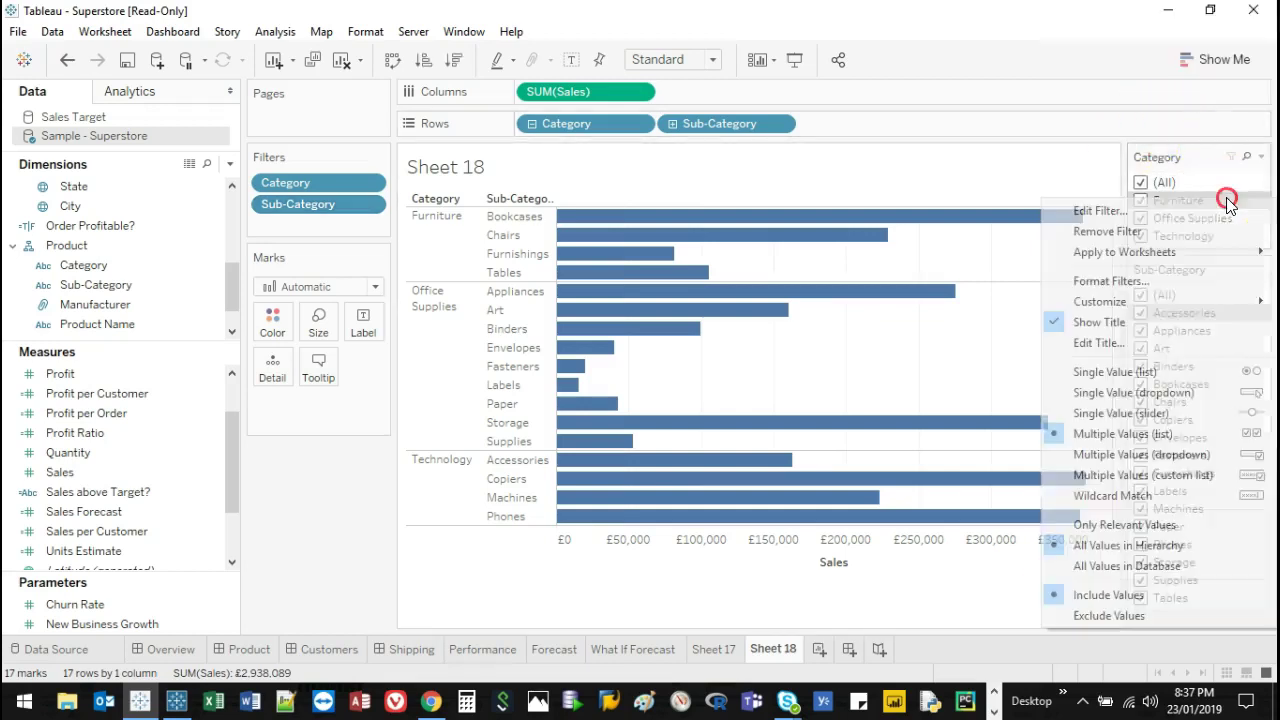
pyautogui.click(1119, 373)
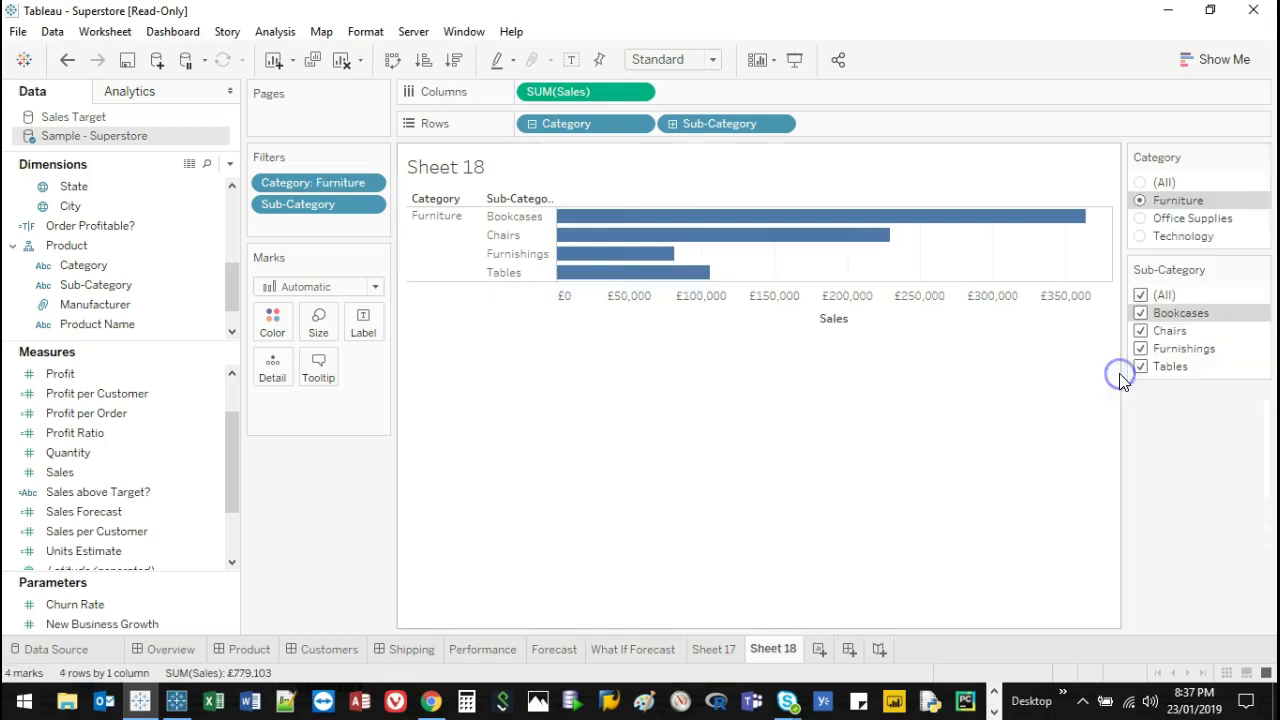
# Step: Filter the chart to each category in turn: Furniture, Office Supplies and Technology
pyautogui.click(1140, 220)
pyautogui.click(1141, 202)
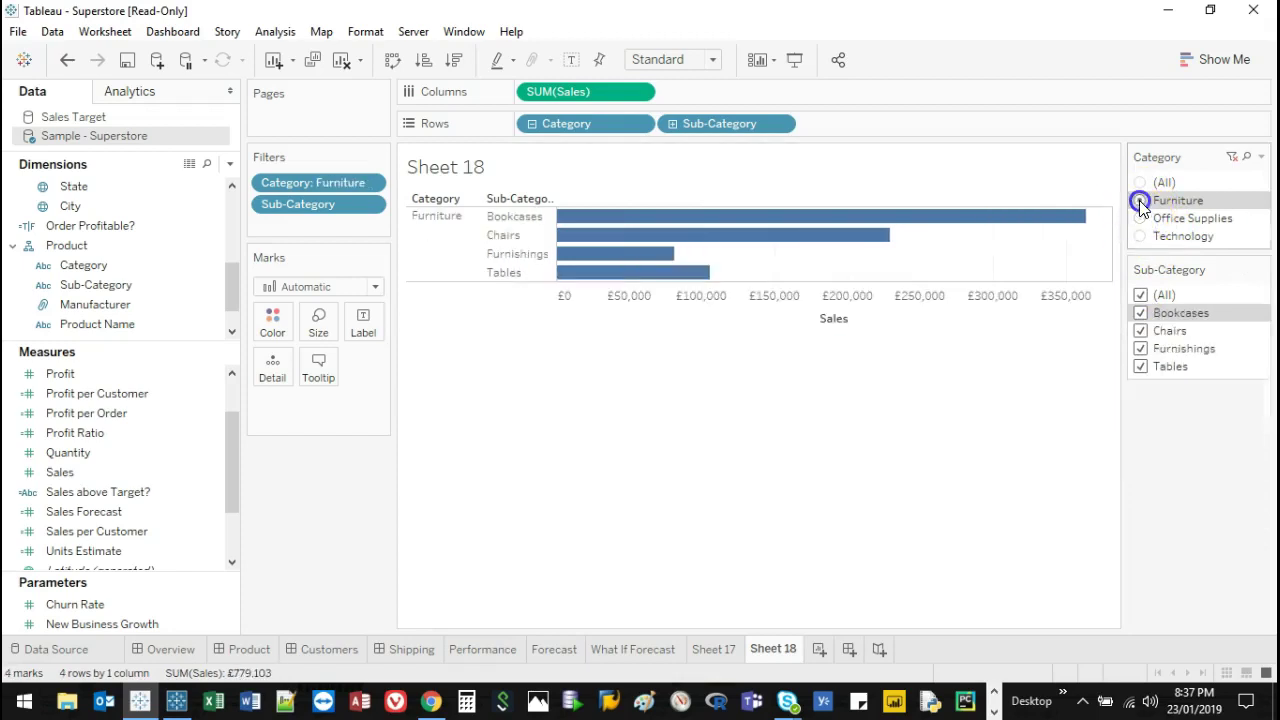
pyautogui.click(1140, 219)
pyautogui.click(1140, 236)
pyautogui.click(1140, 218)
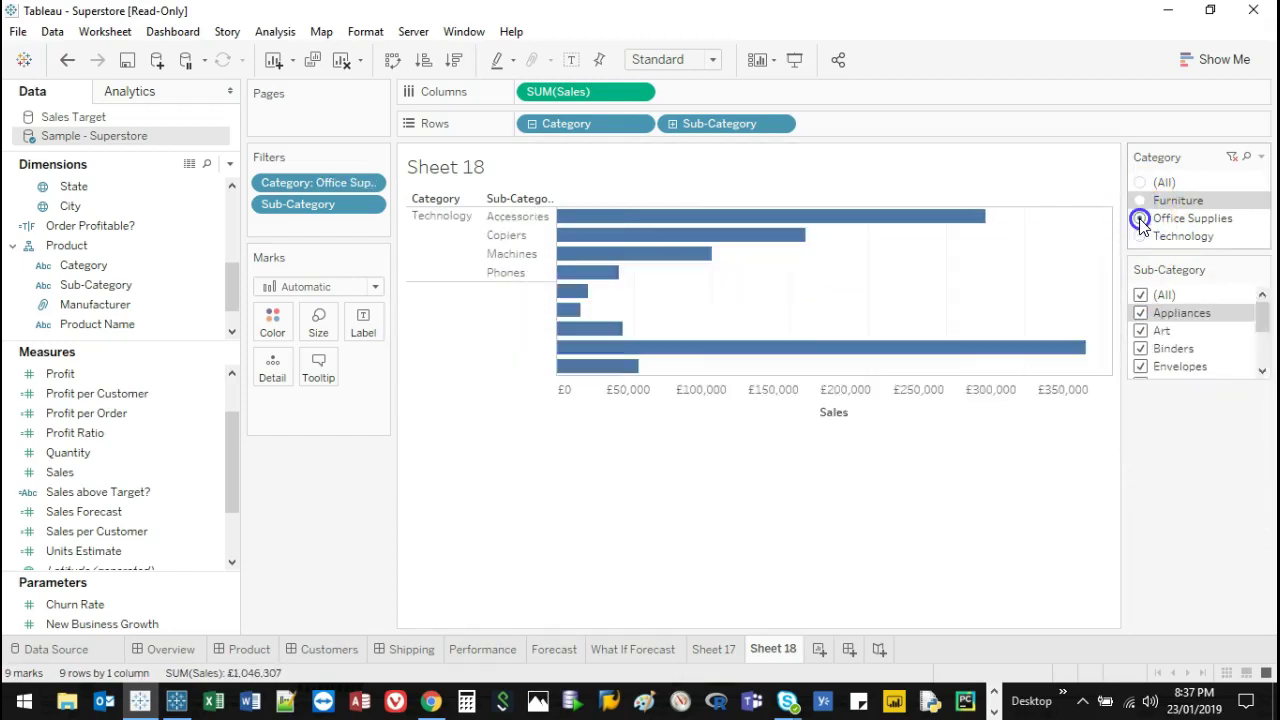
pyautogui.click(1141, 201)
pyautogui.click(1140, 218)
pyautogui.click(1140, 236)
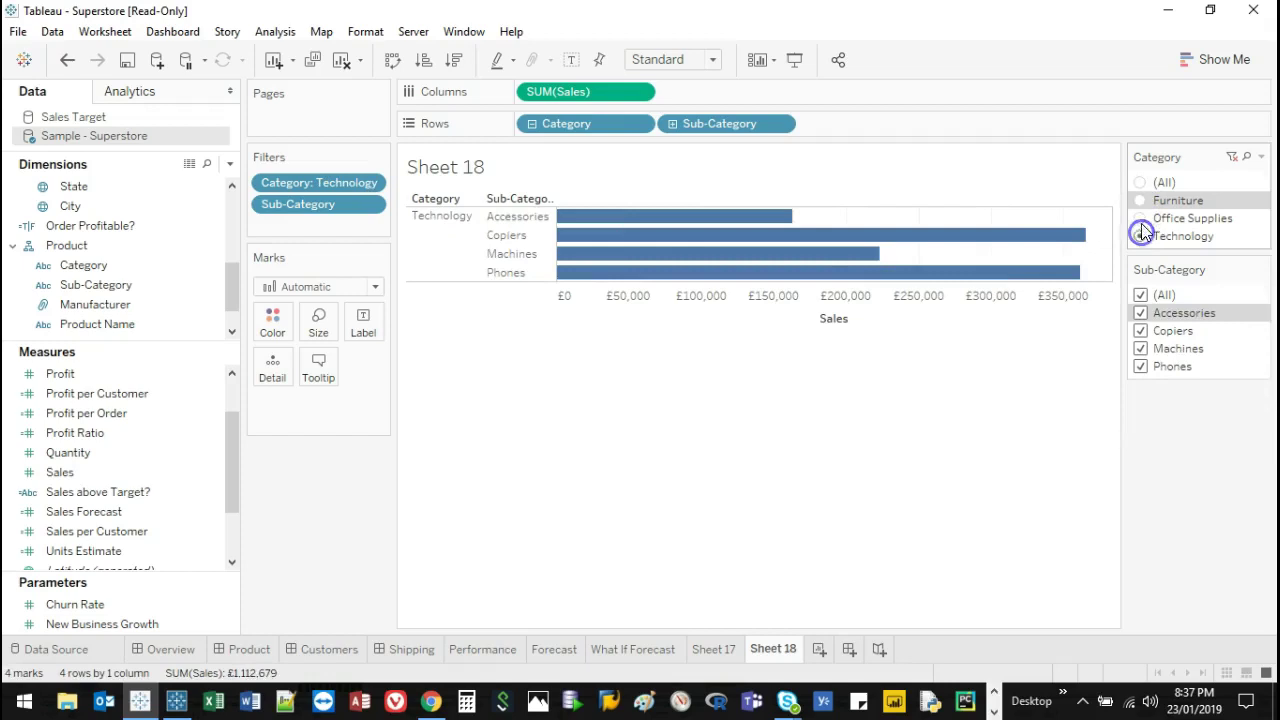
pyautogui.click(1141, 201)
# Step: Make Category a single-value dropdown set to Furniture, checking the change with Undo and Redo
pyautogui.rightClick(1226, 200)
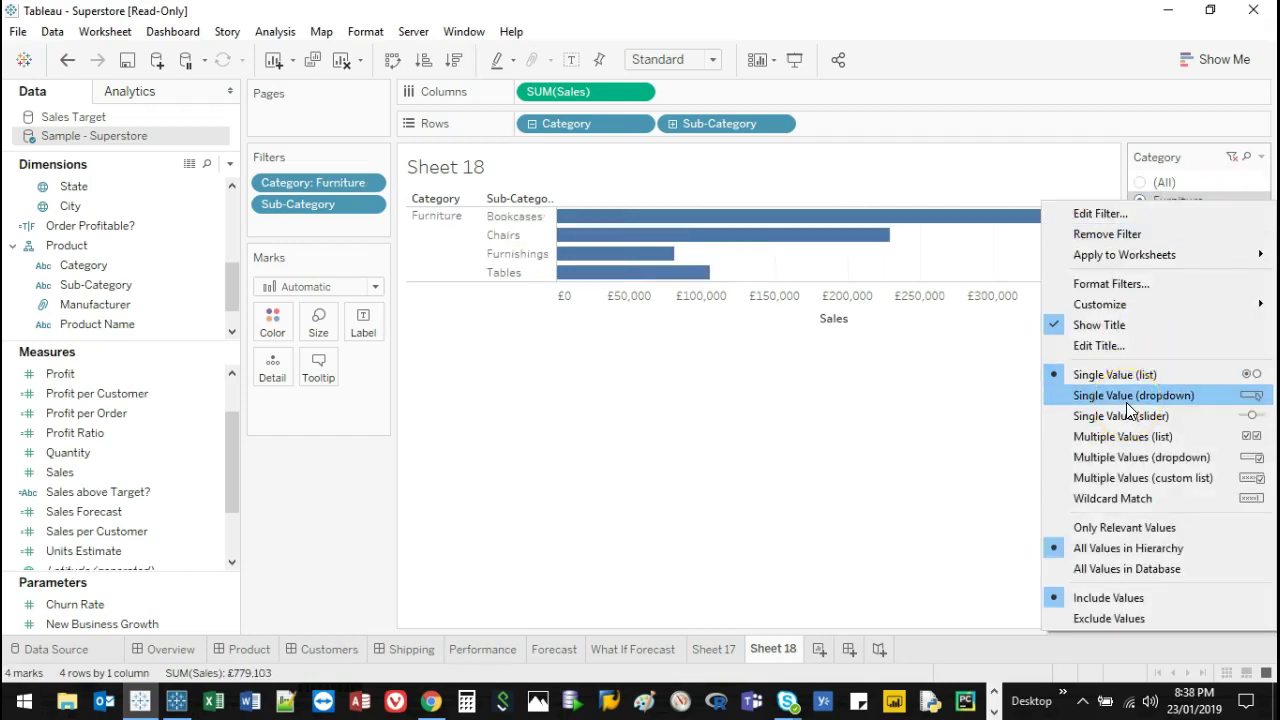
pyautogui.click(1127, 402)
pyautogui.click(1261, 181)
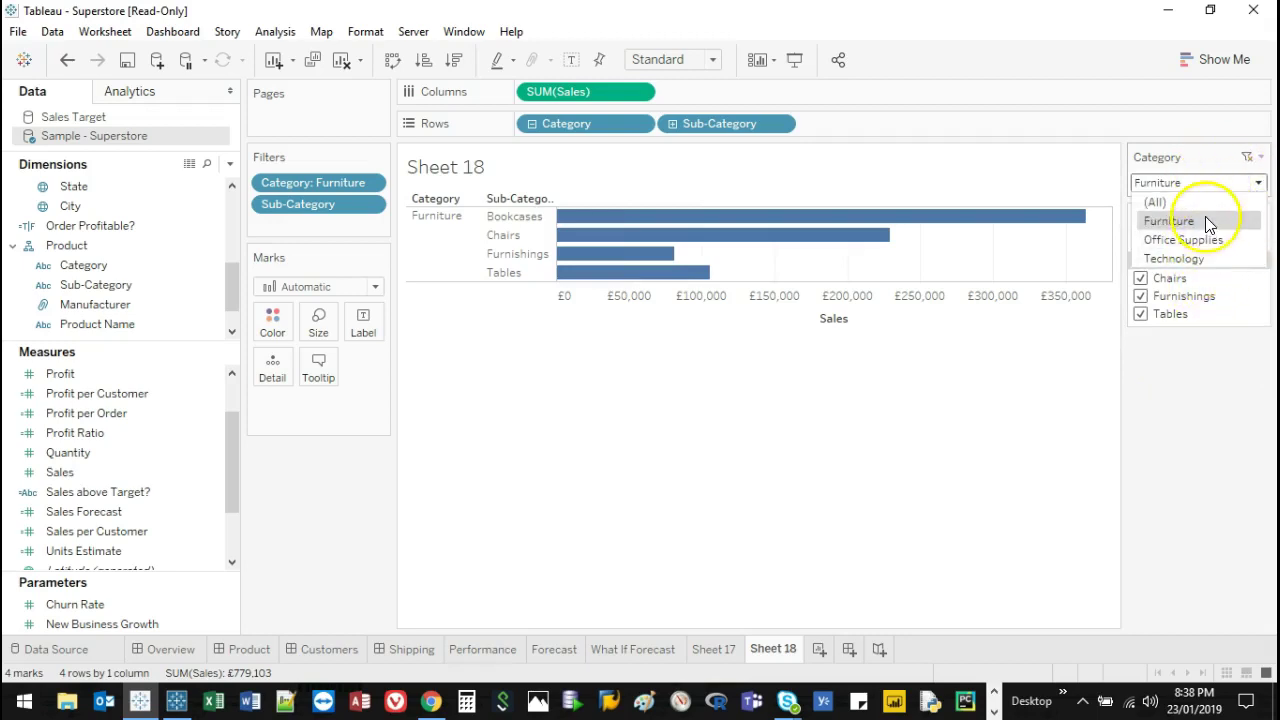
pyautogui.click(1259, 183)
pyautogui.click(67, 60)
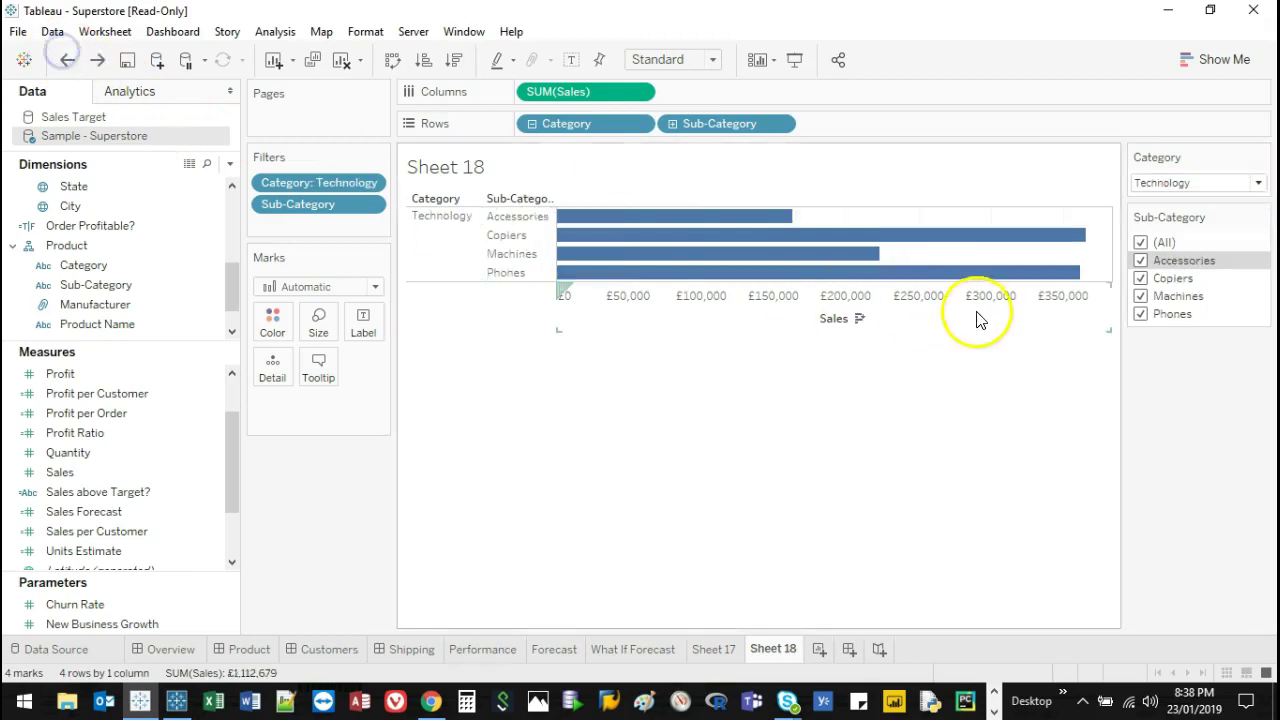
pyautogui.click(67, 60)
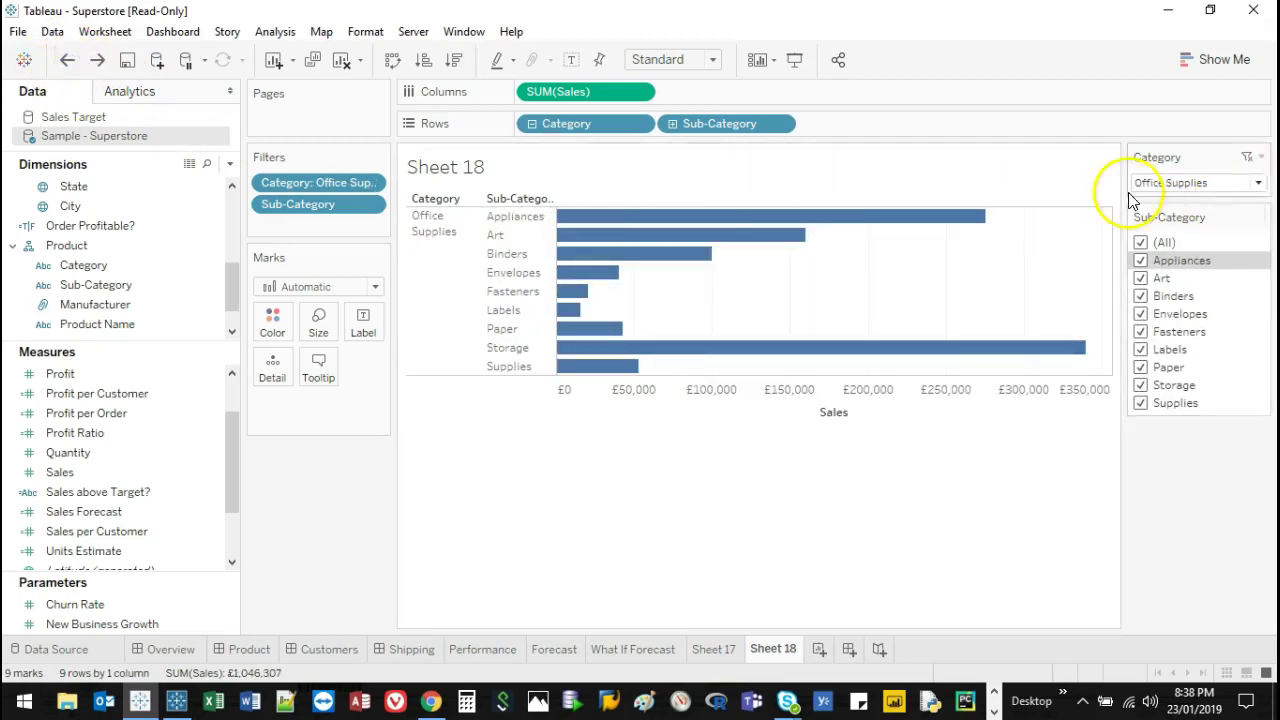
pyautogui.click(97, 60)
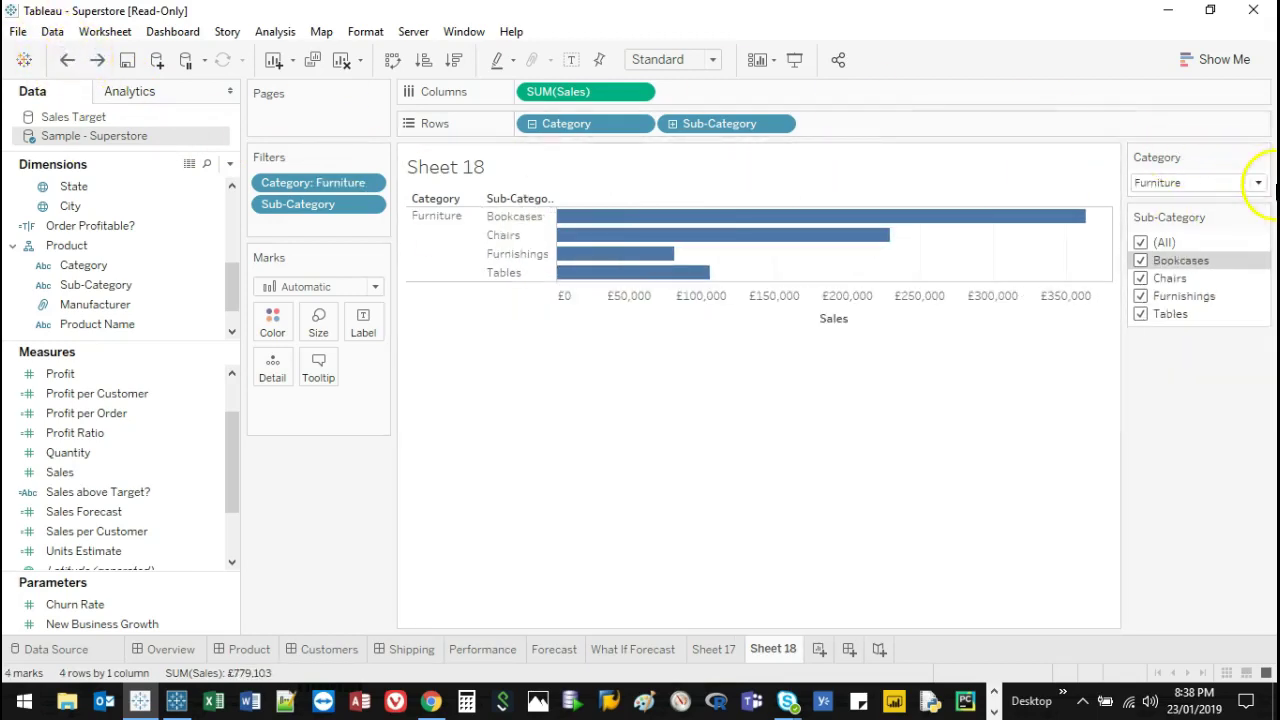
# Step: Switch the Category filter from list to dropdown, then to a single-value slider
pyautogui.click(1261, 157)
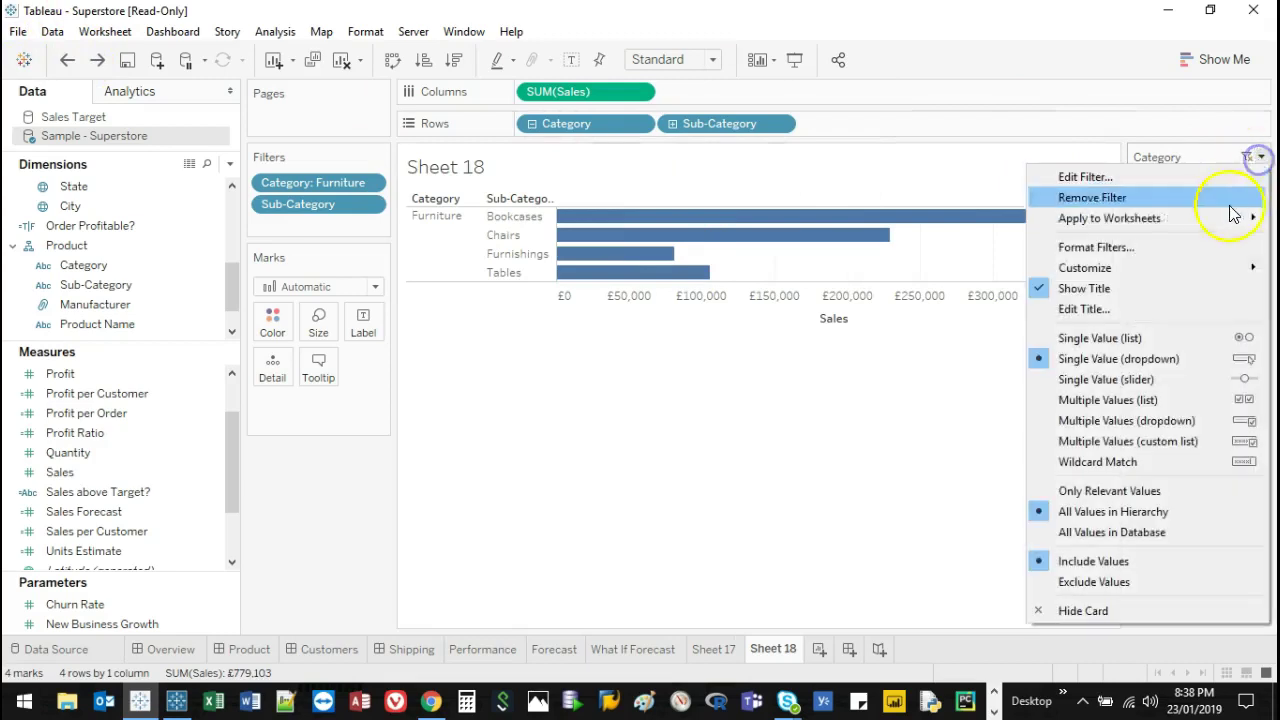
pyautogui.click(1145, 338)
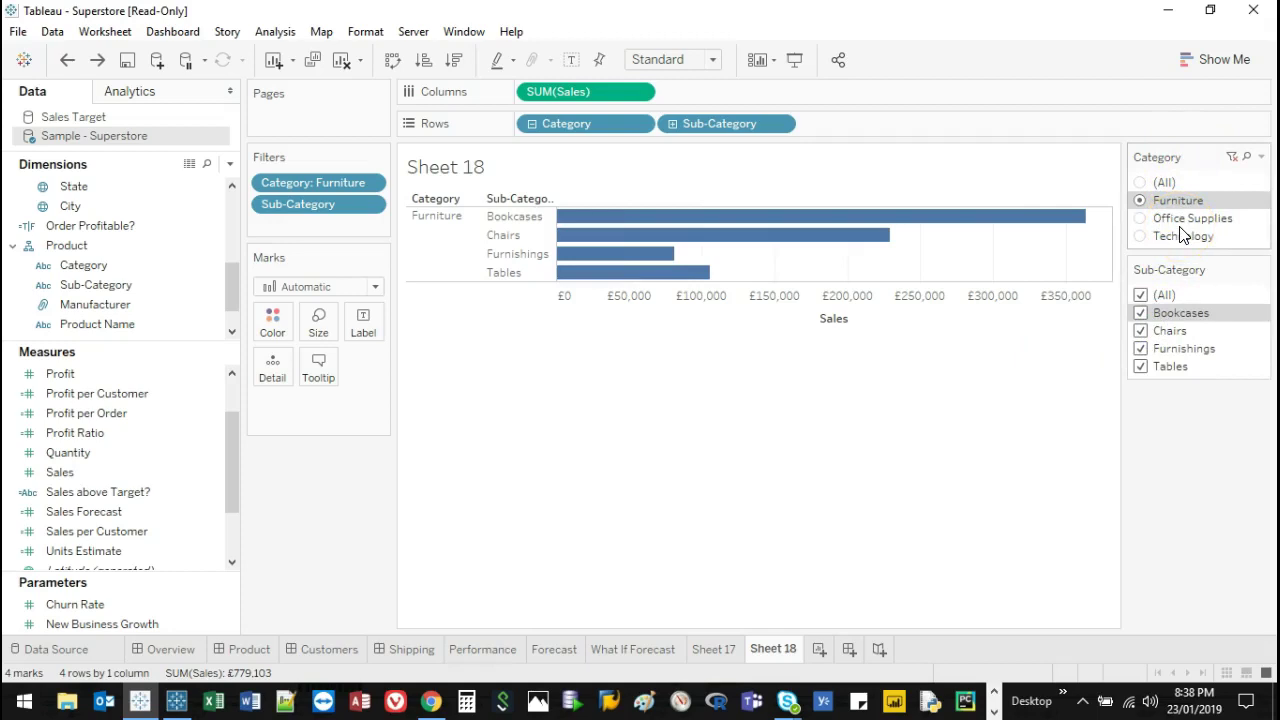
pyautogui.click(1259, 157)
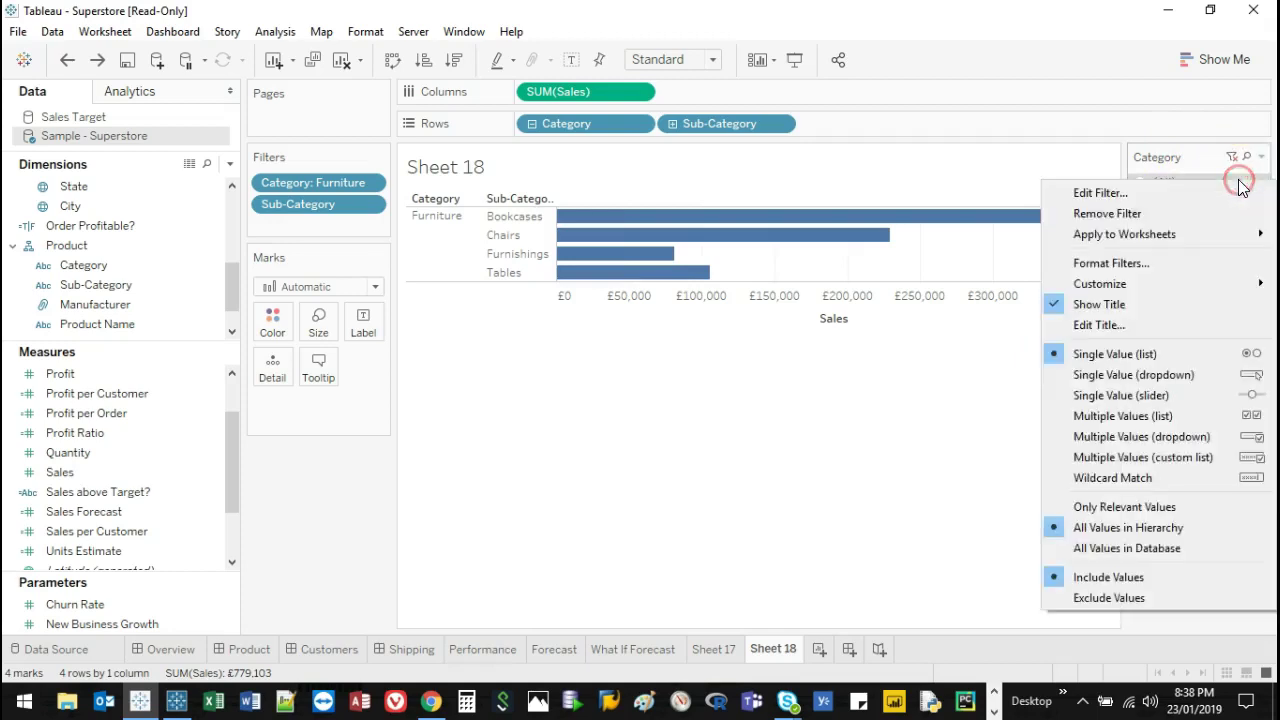
pyautogui.click(1185, 367)
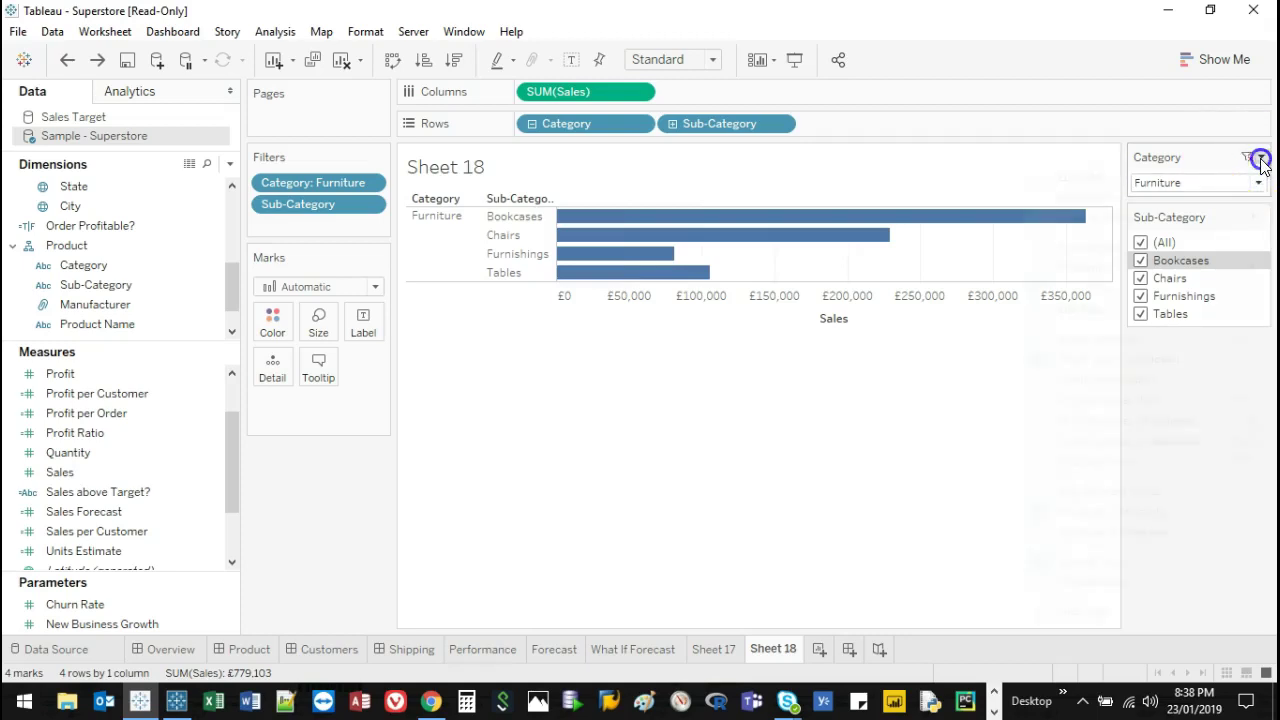
pyautogui.click(1260, 160)
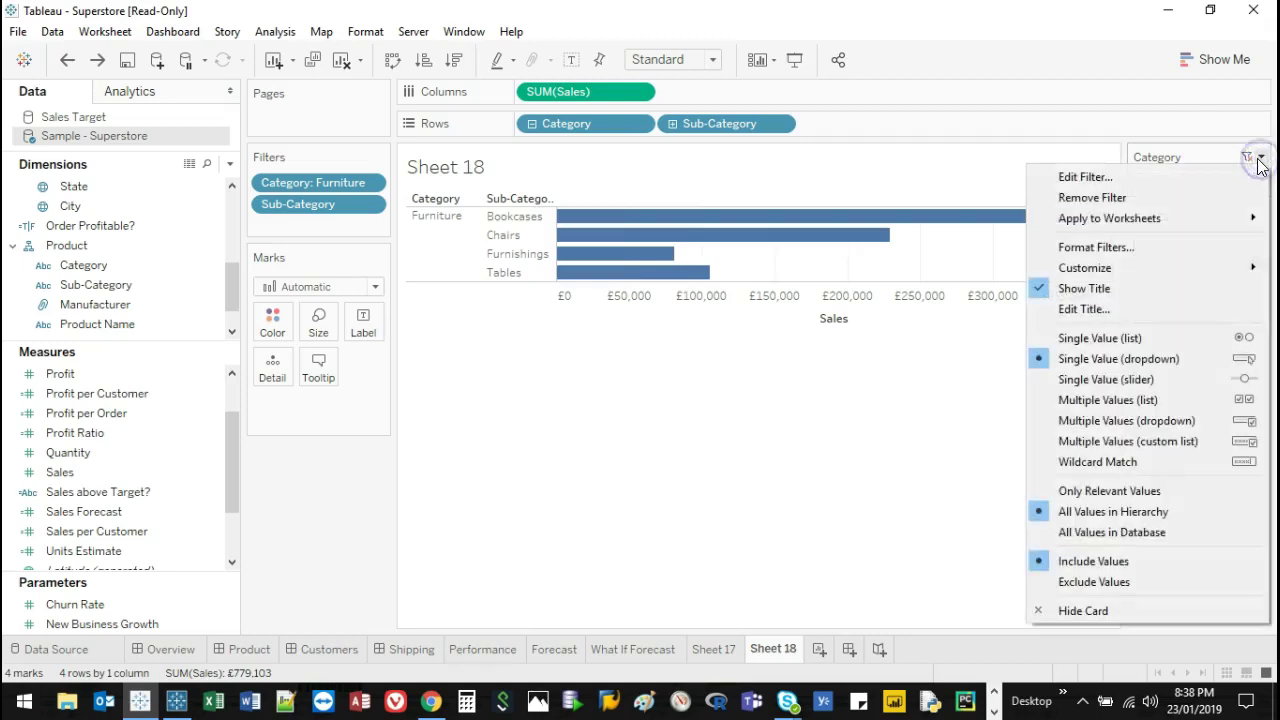
pyautogui.click(1166, 382)
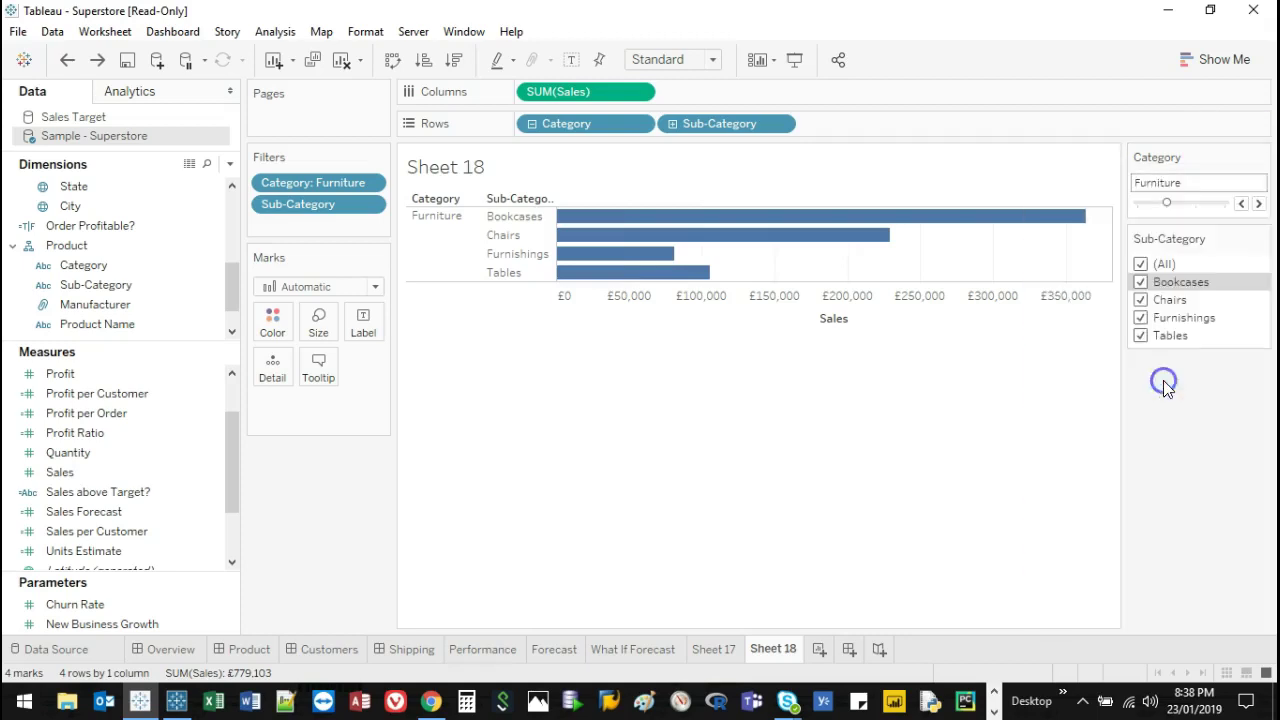
# Step: Step the Category slider back and forth through the categories, finishing on Technology
pyautogui.click(1259, 205)
pyautogui.click(1258, 205)
pyautogui.click(1242, 205)
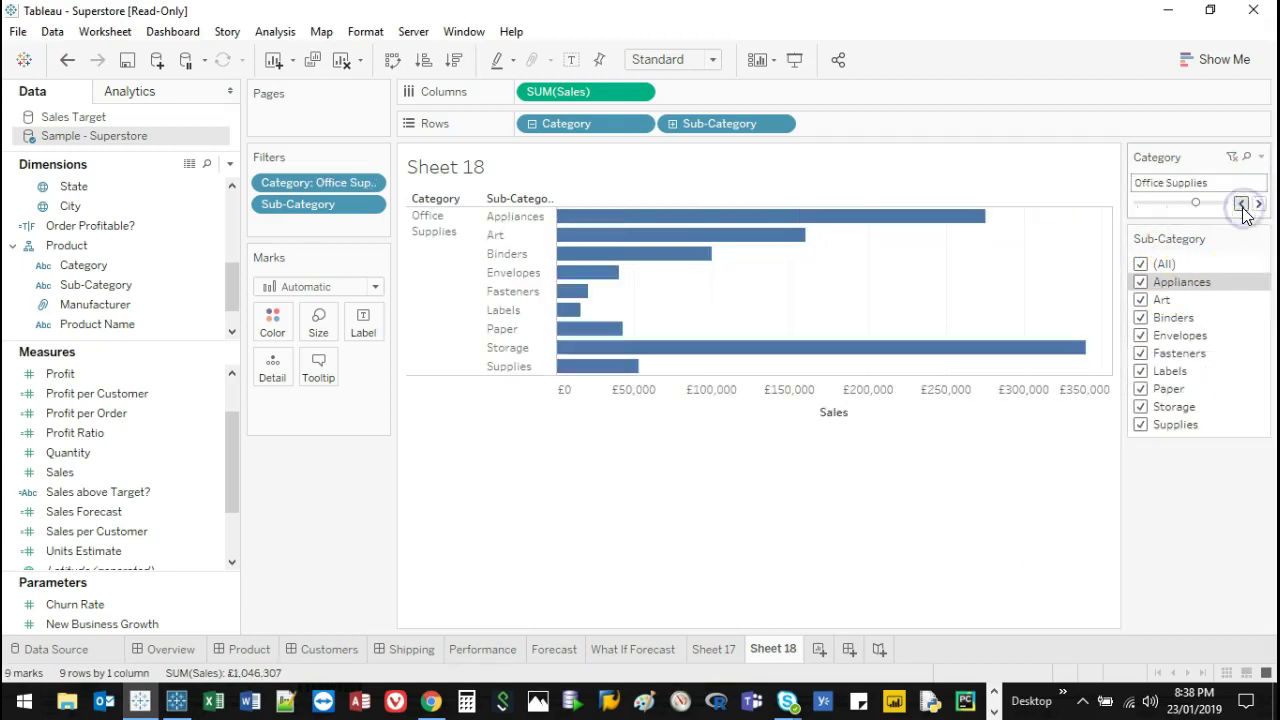
pyautogui.click(1242, 205)
pyautogui.click(1242, 205)
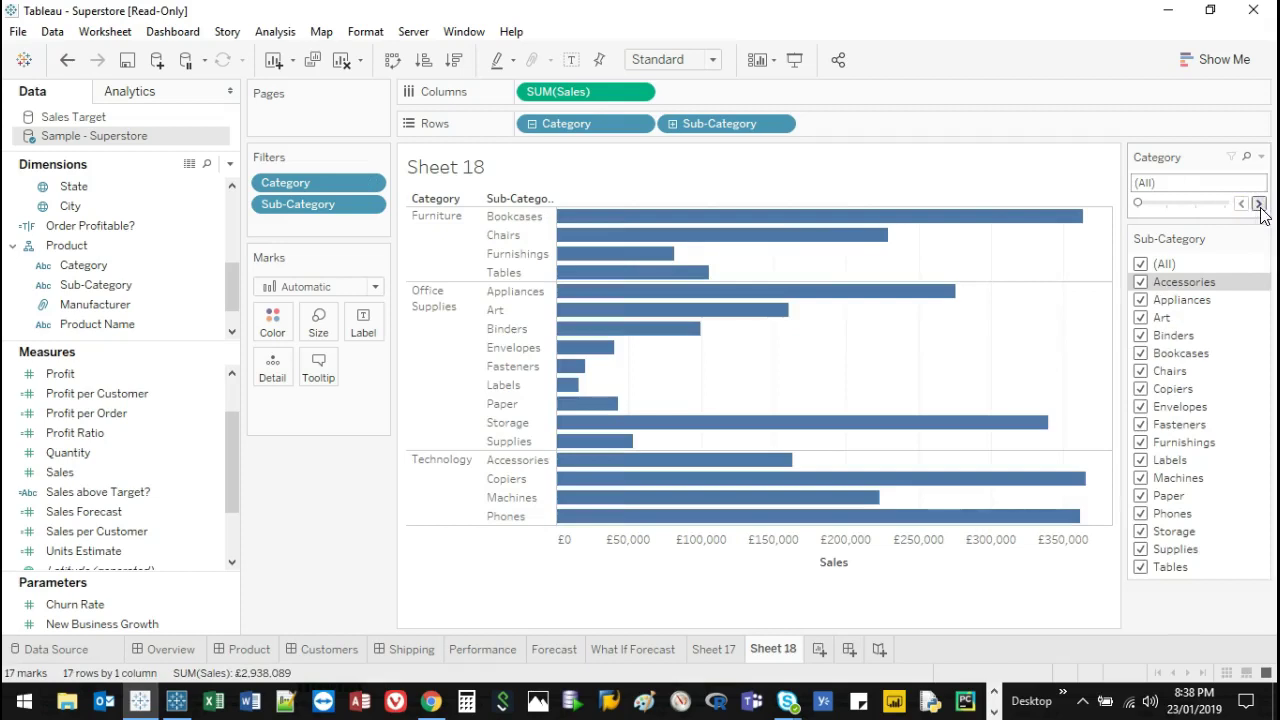
pyautogui.click(1259, 205)
pyautogui.click(1259, 205)
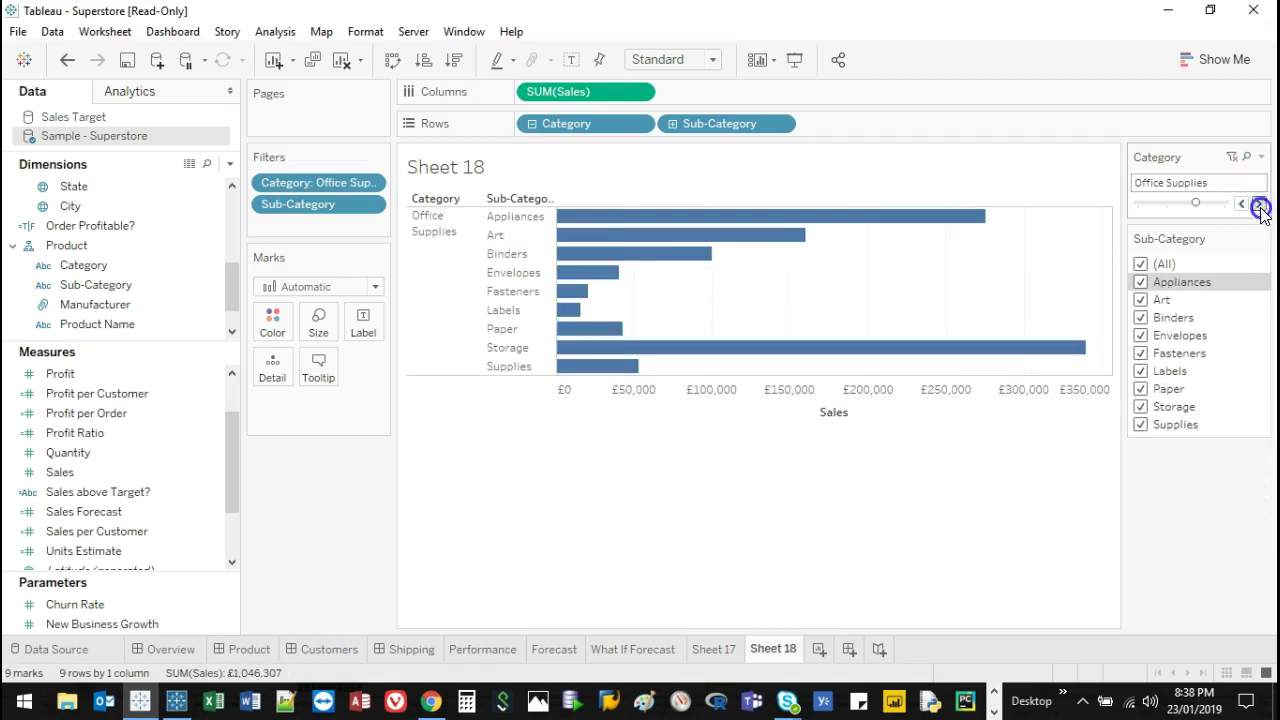
pyautogui.click(1259, 205)
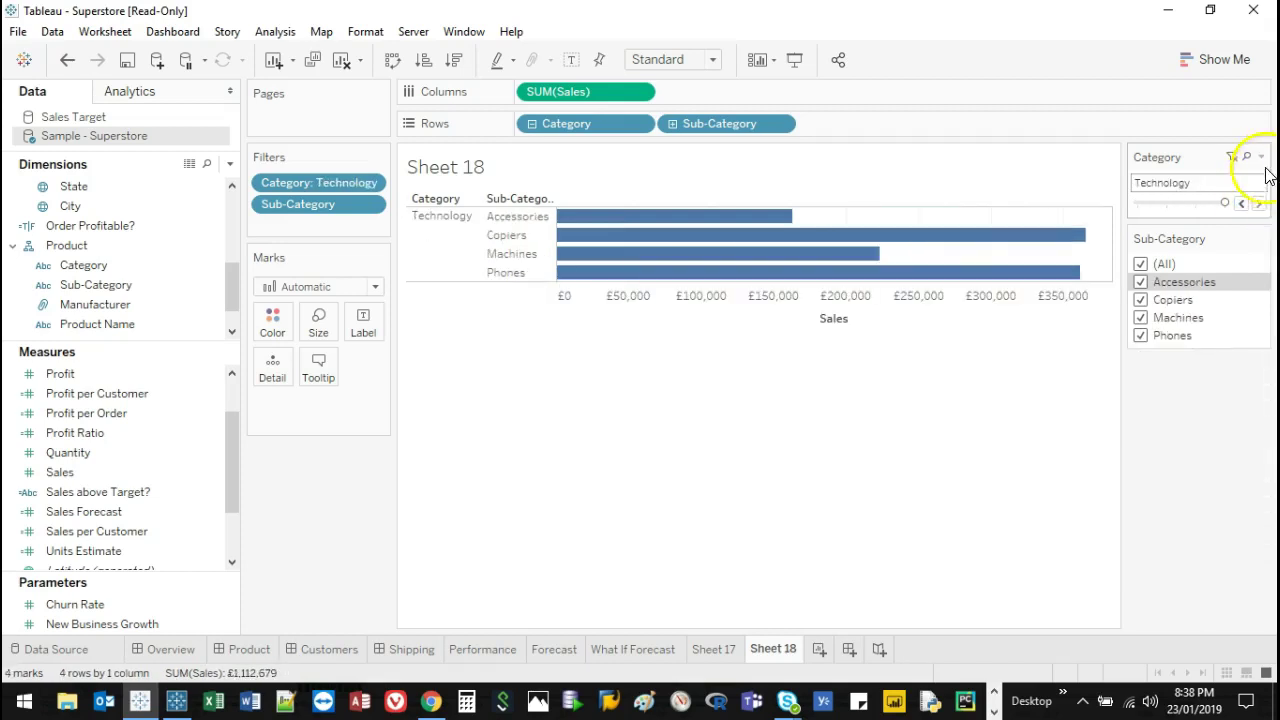
pyautogui.click(1261, 157)
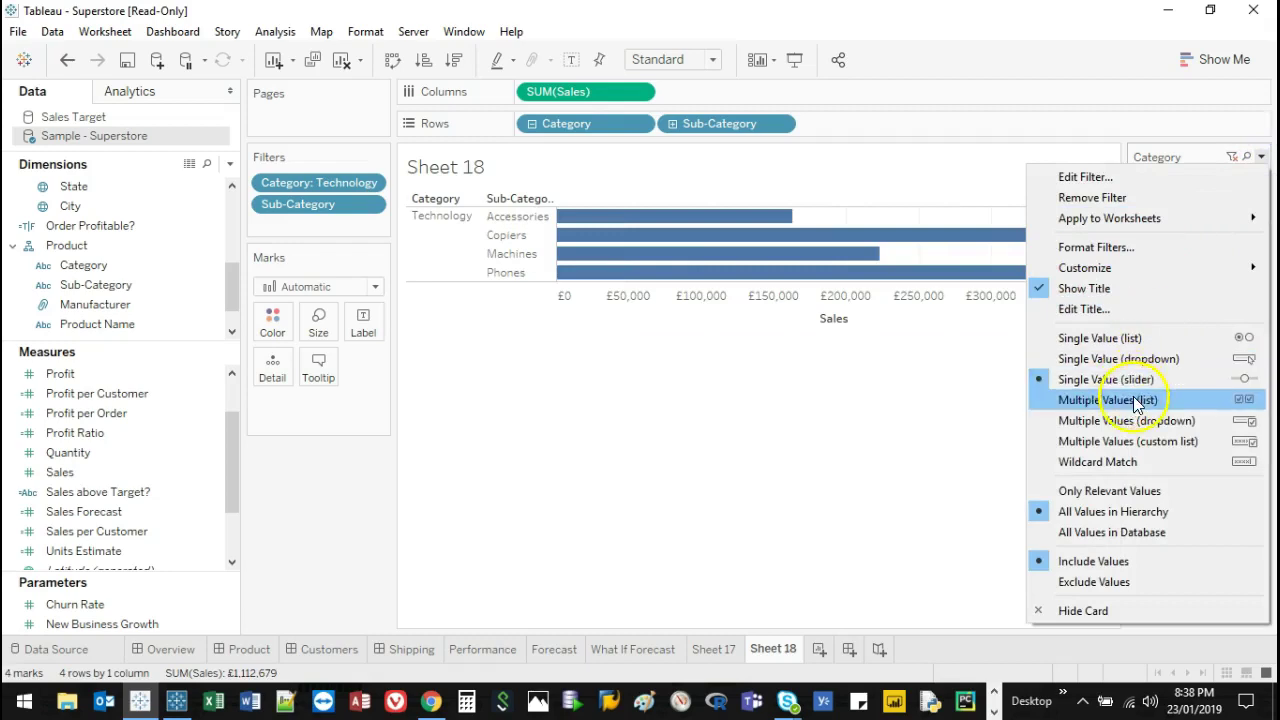
# Step: Make Category a multiple-values checkbox list with an Apply button, then apply (All)
pyautogui.click(1136, 401)
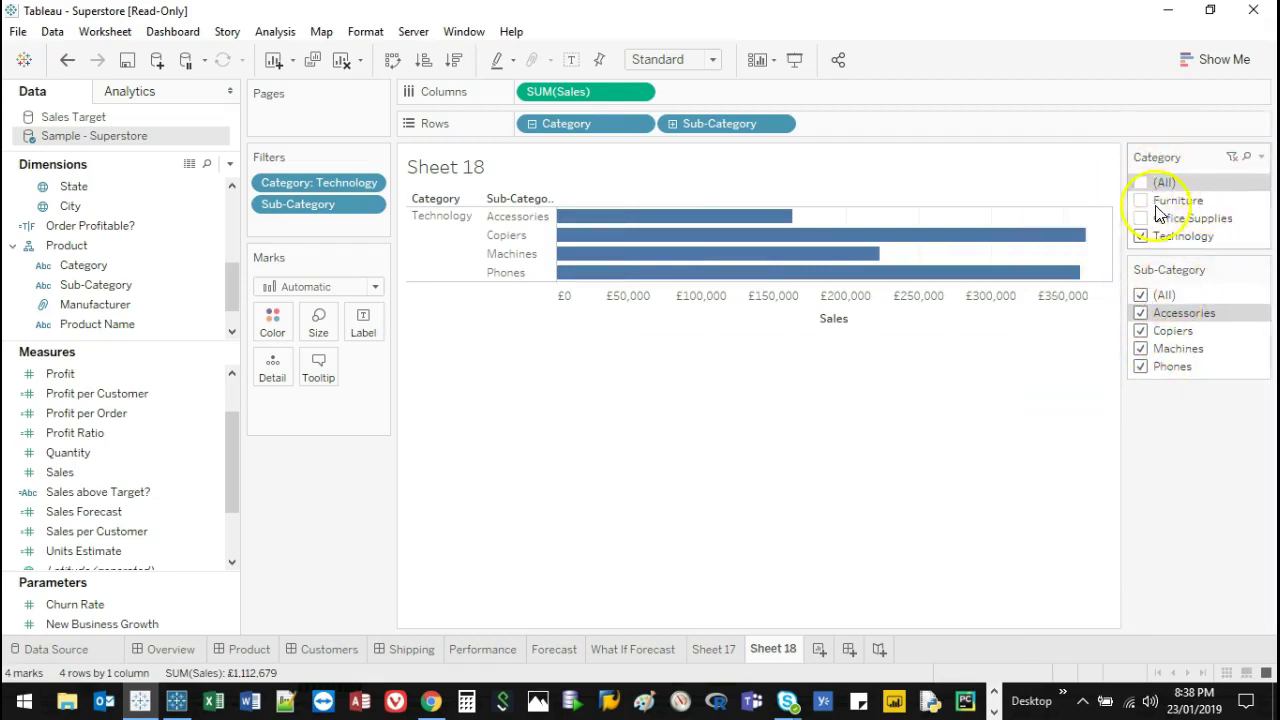
pyautogui.rightClick(1214, 199)
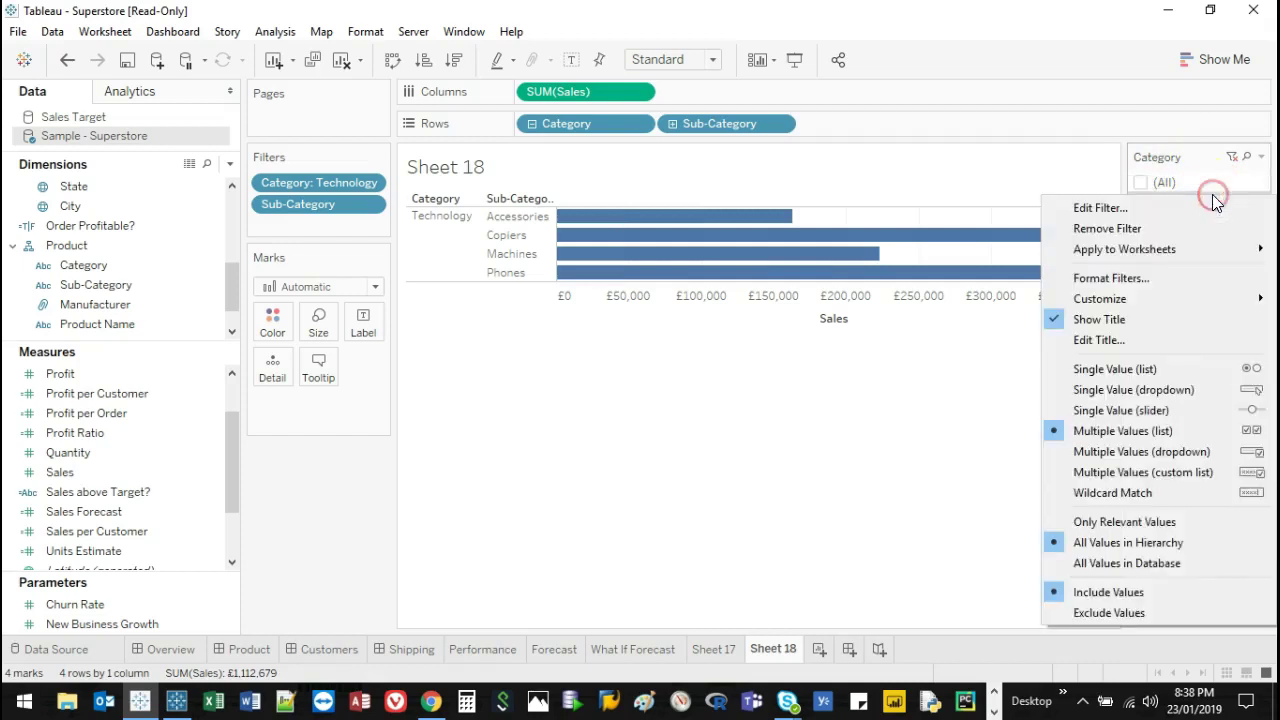
pyautogui.moveTo(1167, 294)
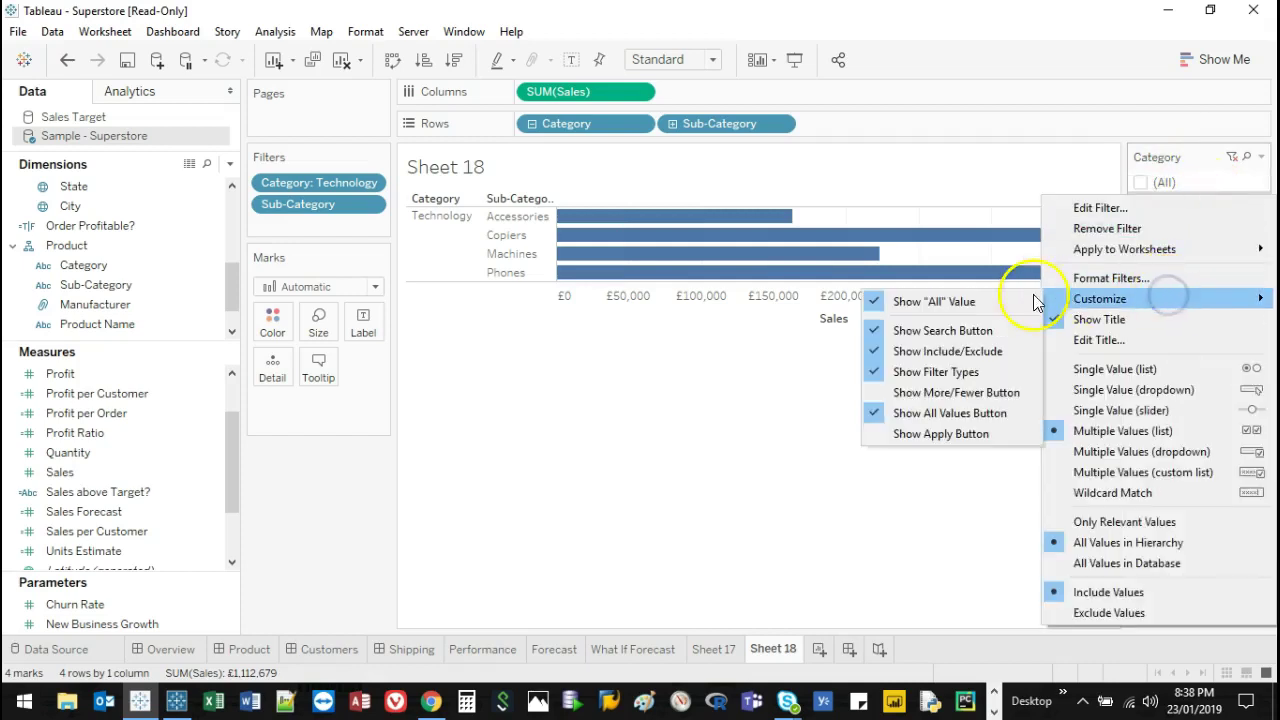
pyautogui.click(976, 437)
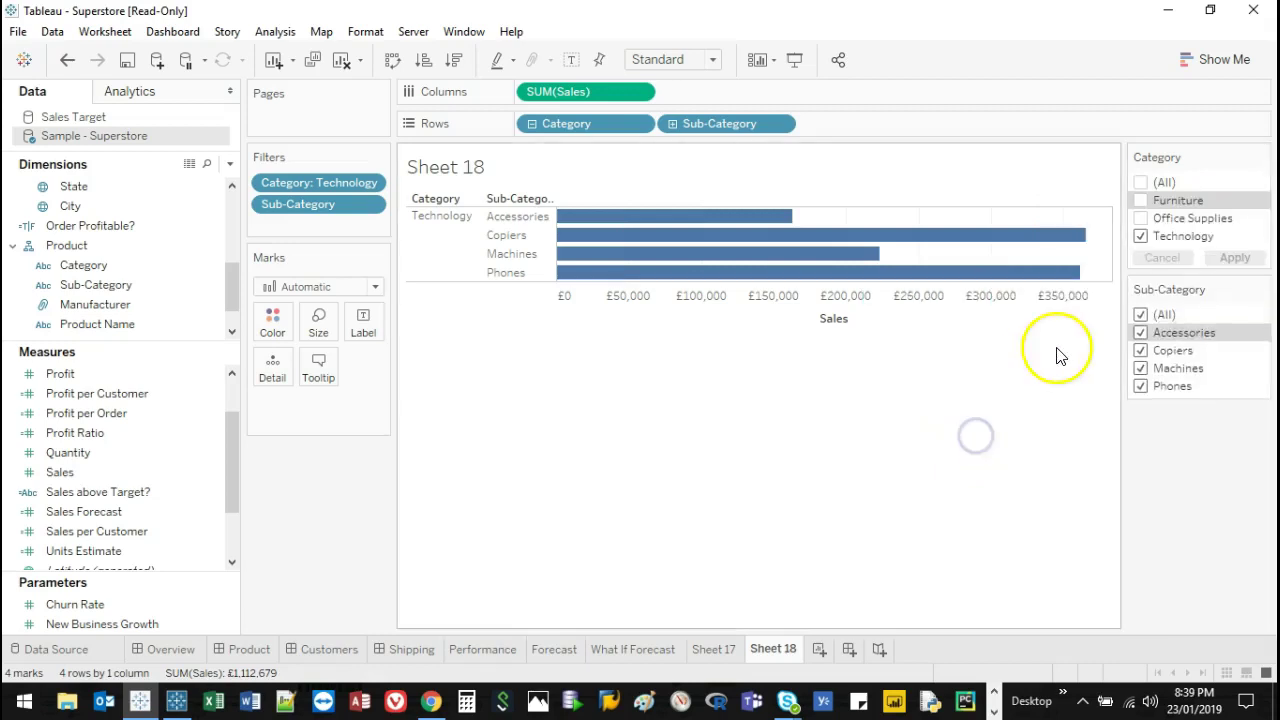
pyautogui.click(1141, 182)
pyautogui.click(1236, 258)
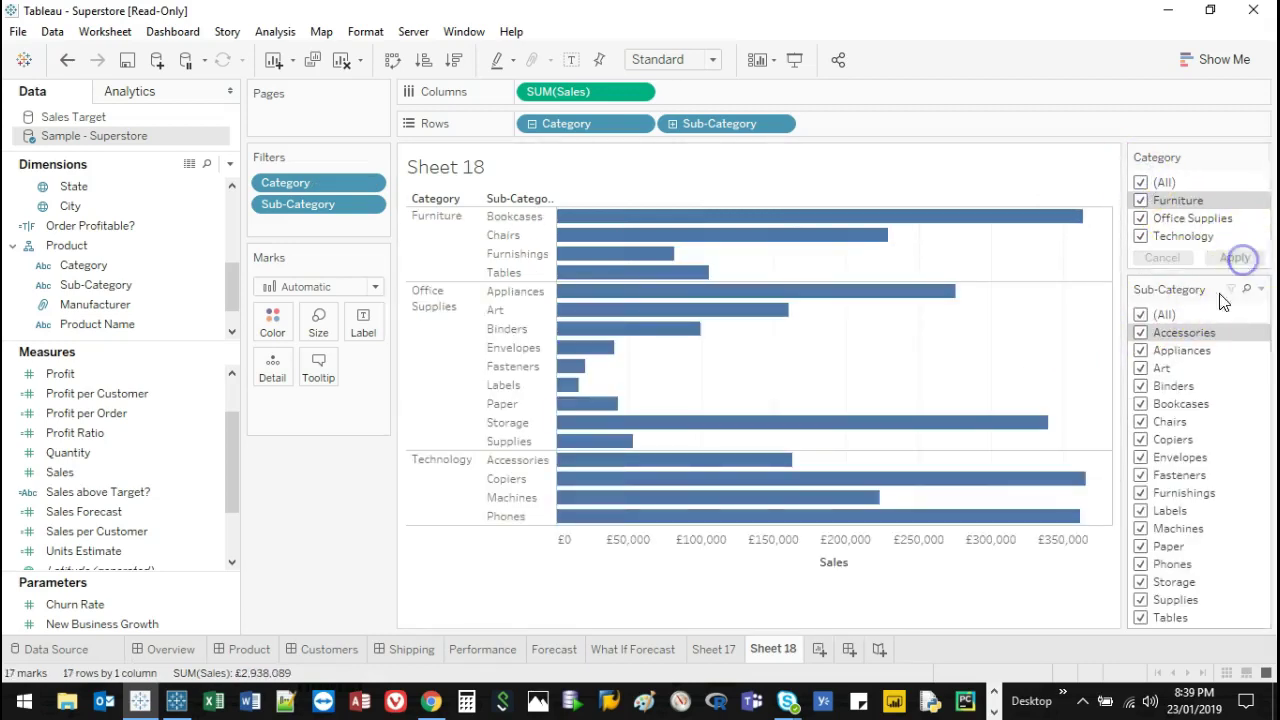
# Step: Add an Apply button to the Sub-Category filter card
pyautogui.rightClick(1225, 382)
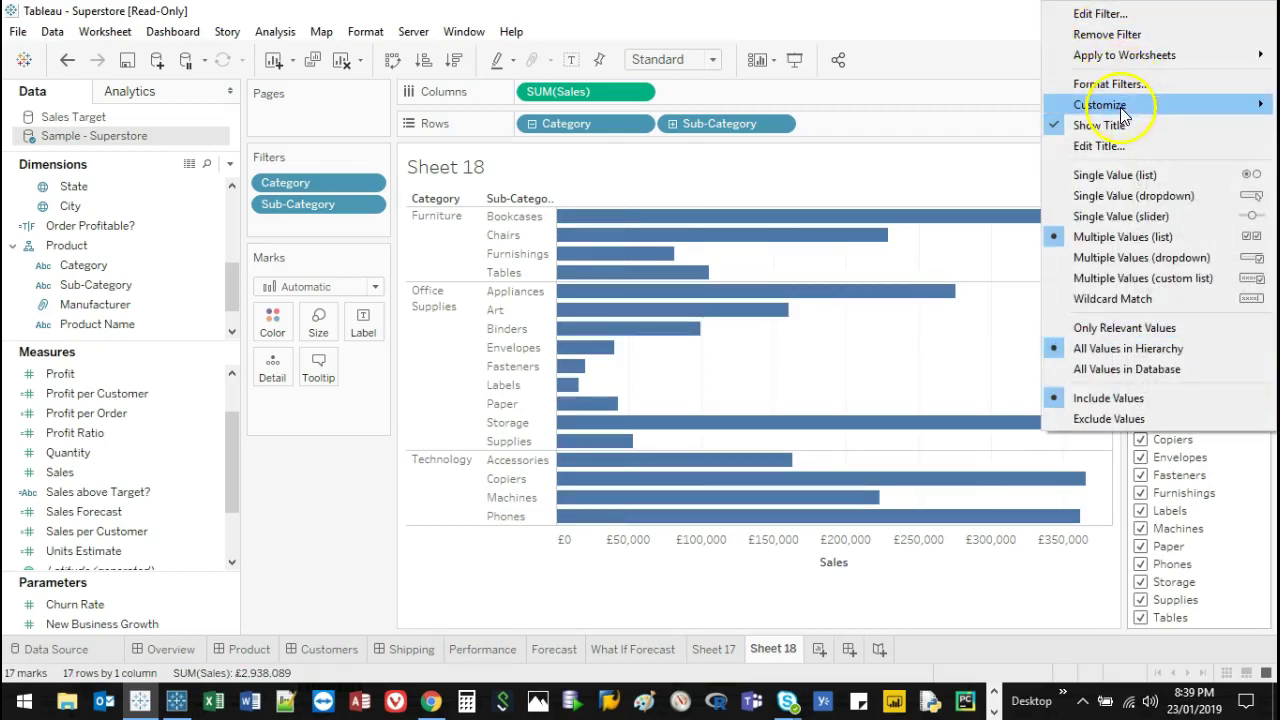
pyautogui.moveTo(1103, 110)
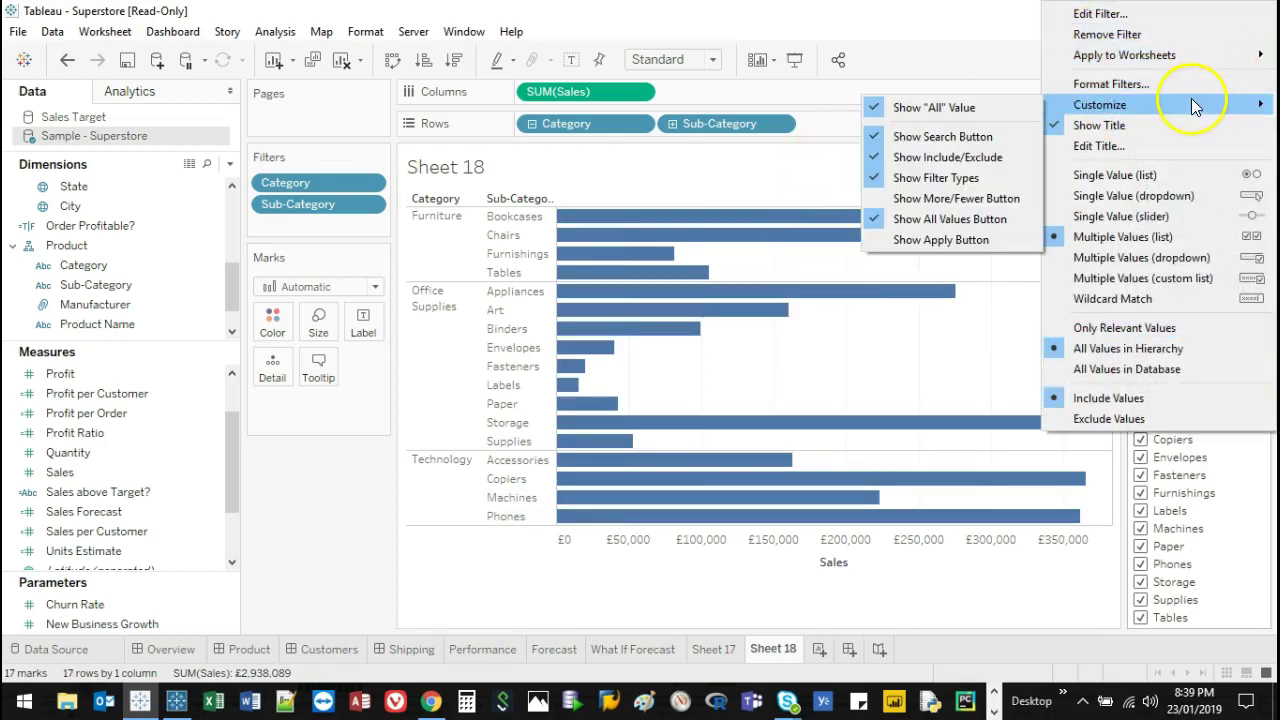
pyautogui.click(975, 240)
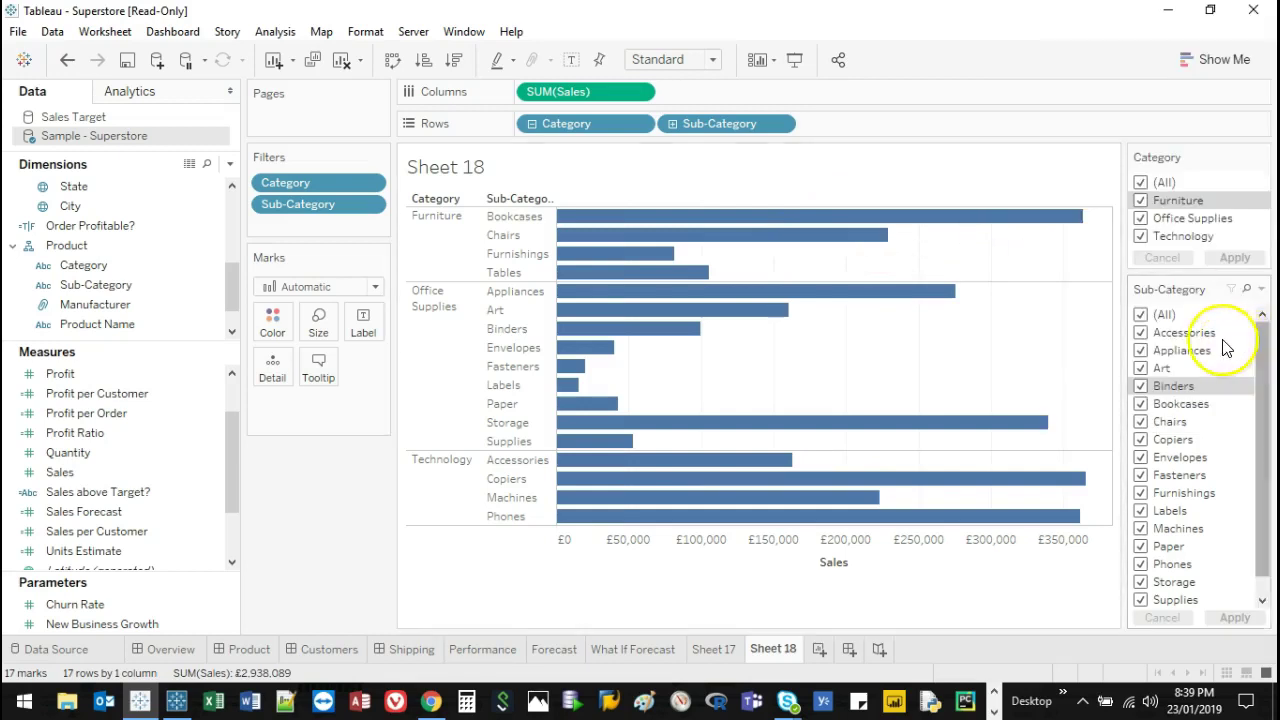
# Step: Uncheck Art and Phones among the Sub-Category values and apply, leaving 12 bars
pyautogui.click(1141, 368)
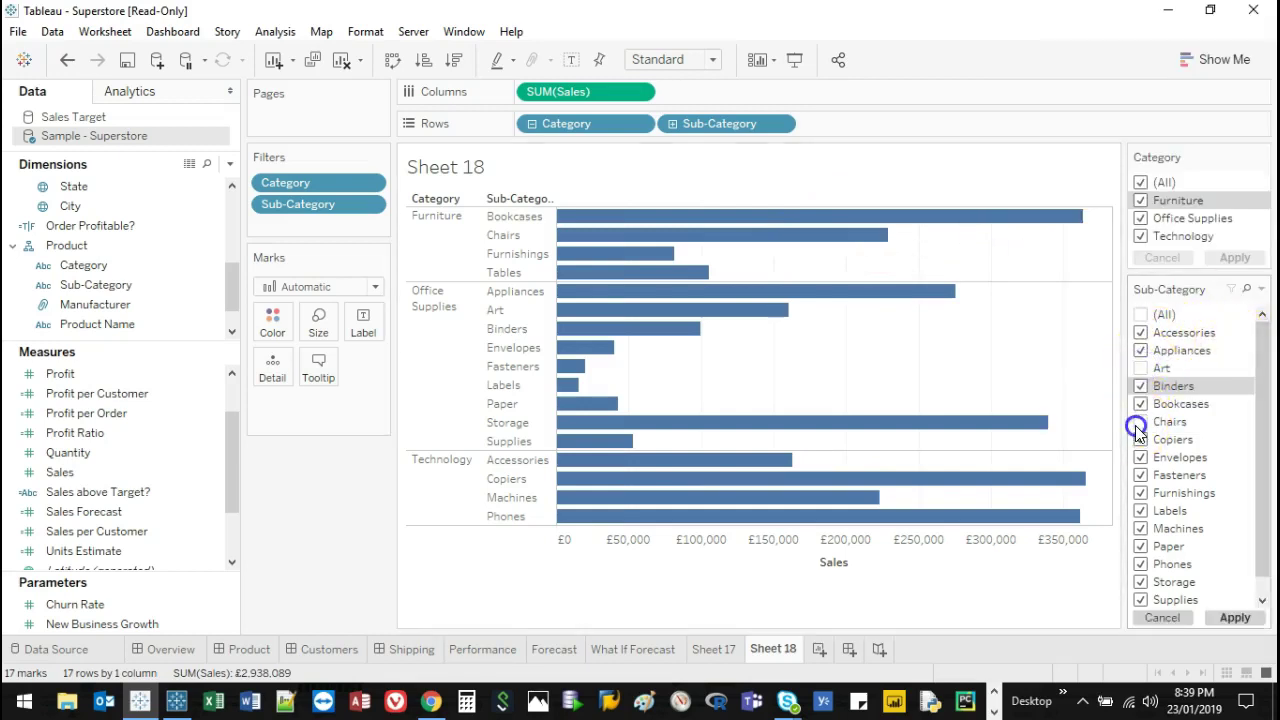
pyautogui.click(1141, 564)
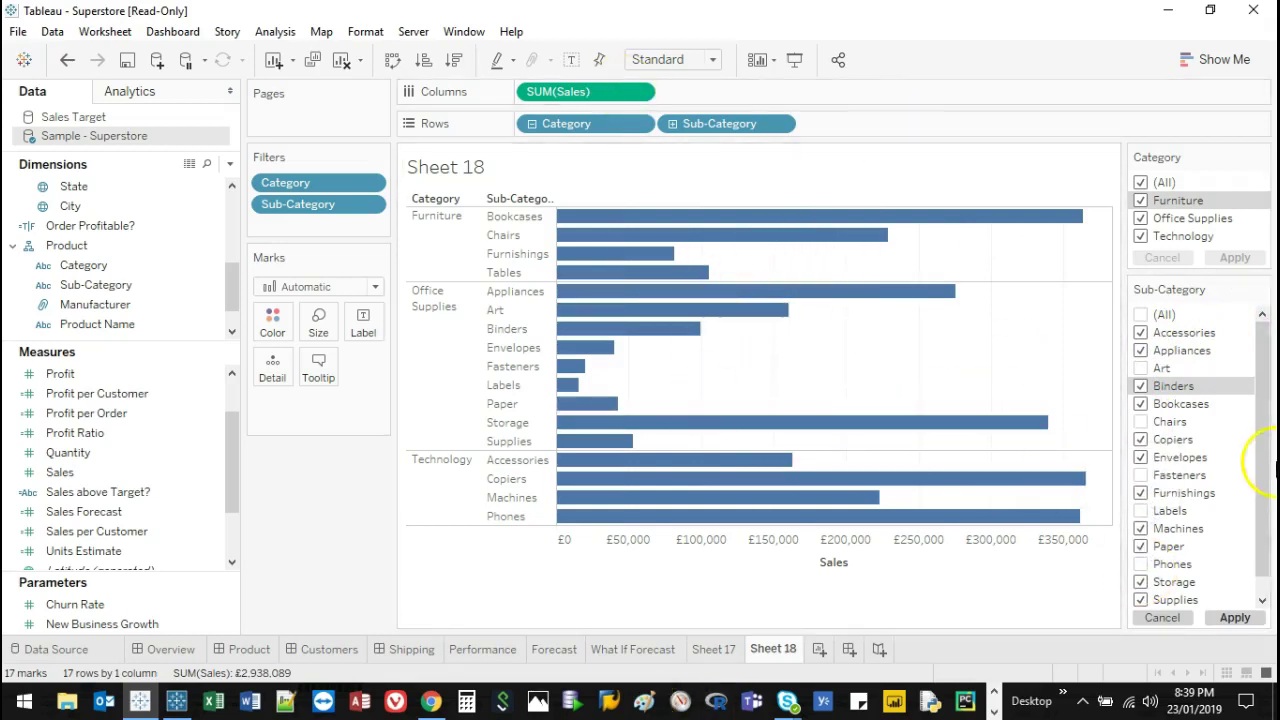
pyautogui.scroll(-1, 1265, 480)
pyautogui.scroll(1, 1257, 434)
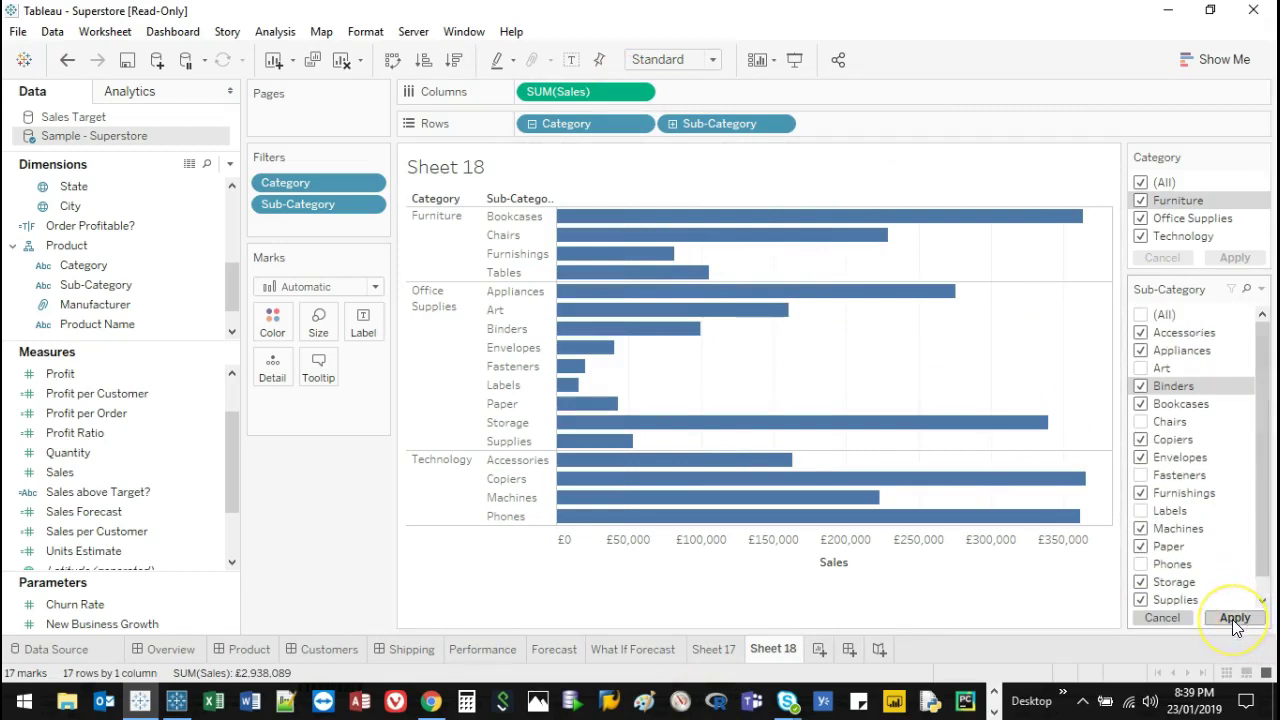
pyautogui.click(1234, 619)
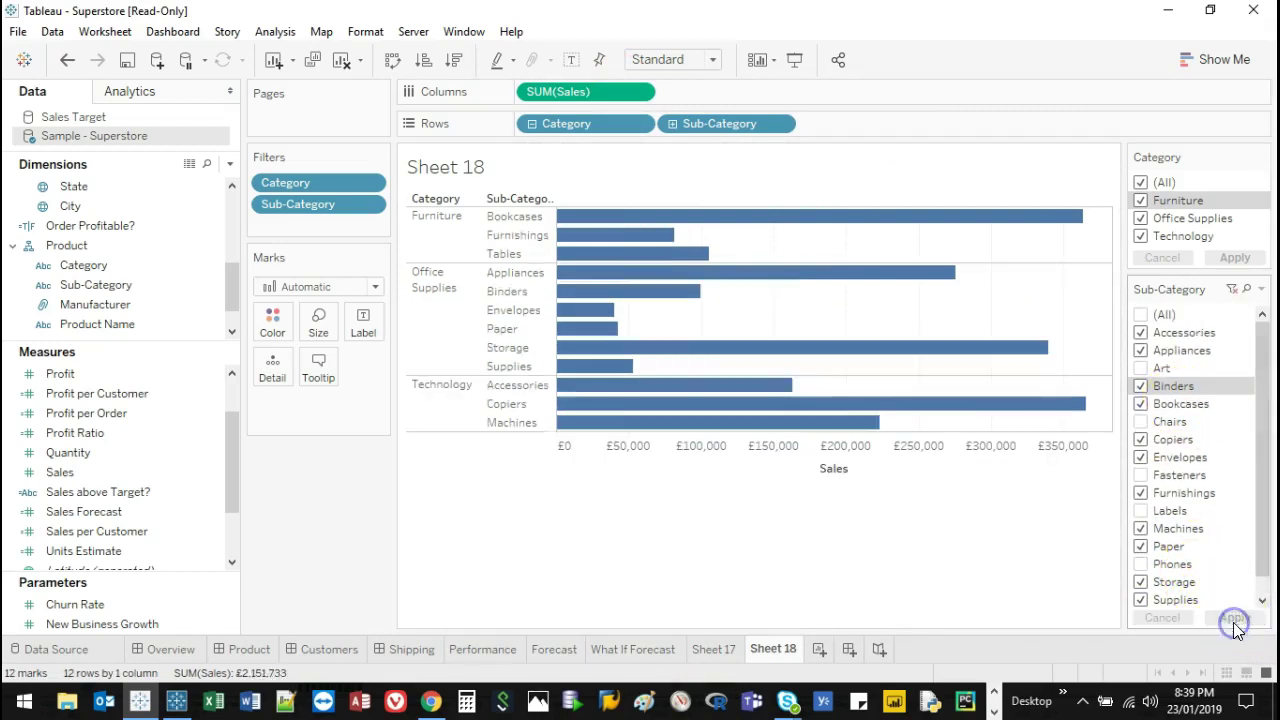
# Step: Set the Sub-Category card to Multiple Values (dropdown) and check its value list twice
pyautogui.rightClick(1246, 360)
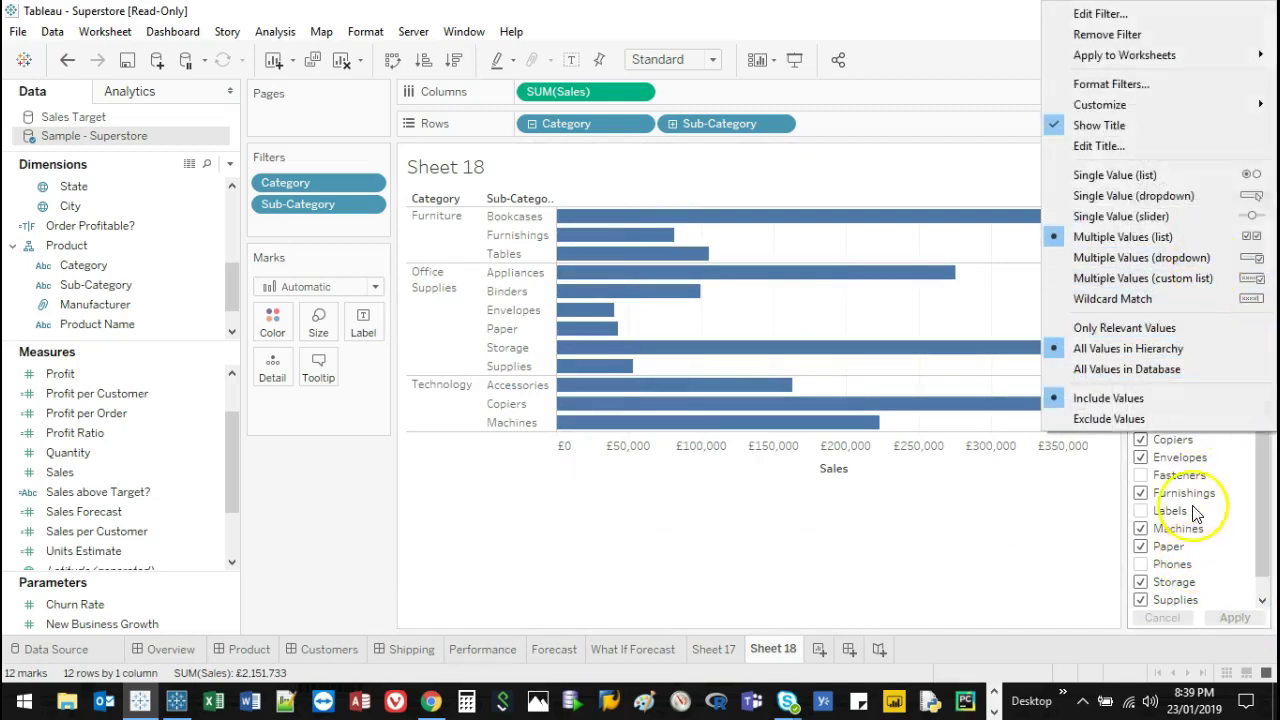
pyautogui.click(1140, 257)
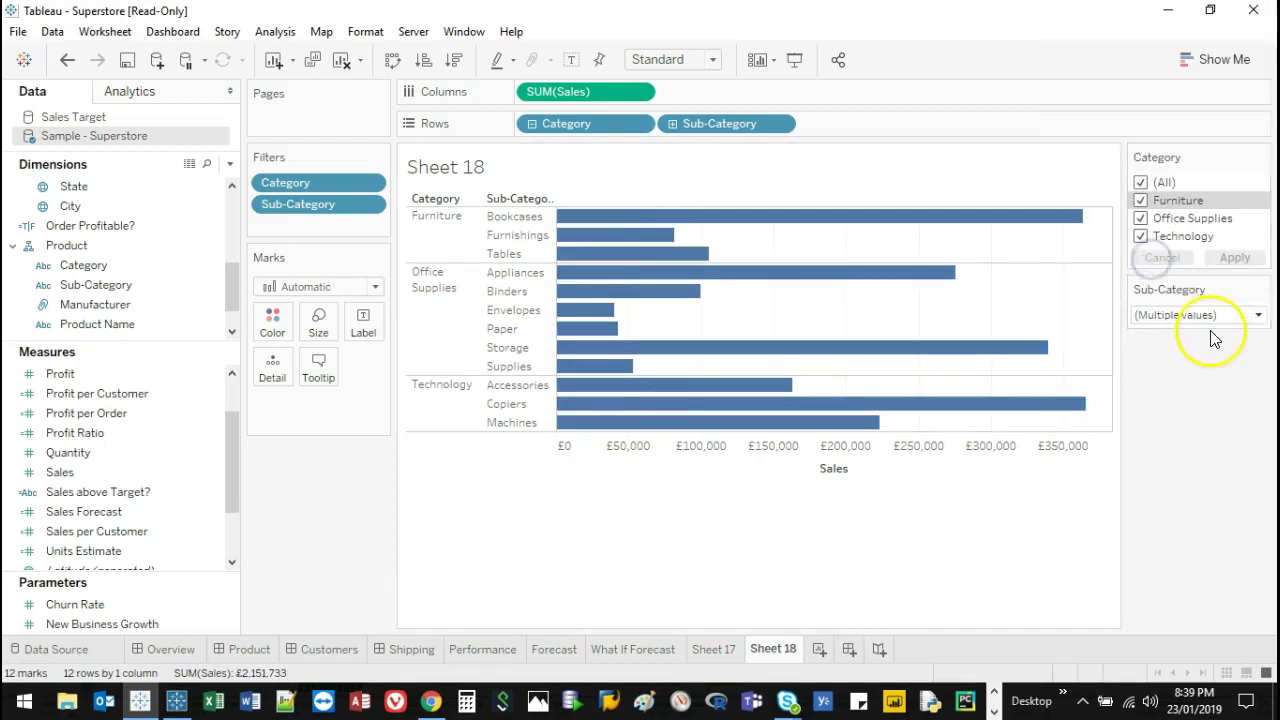
pyautogui.click(1258, 316)
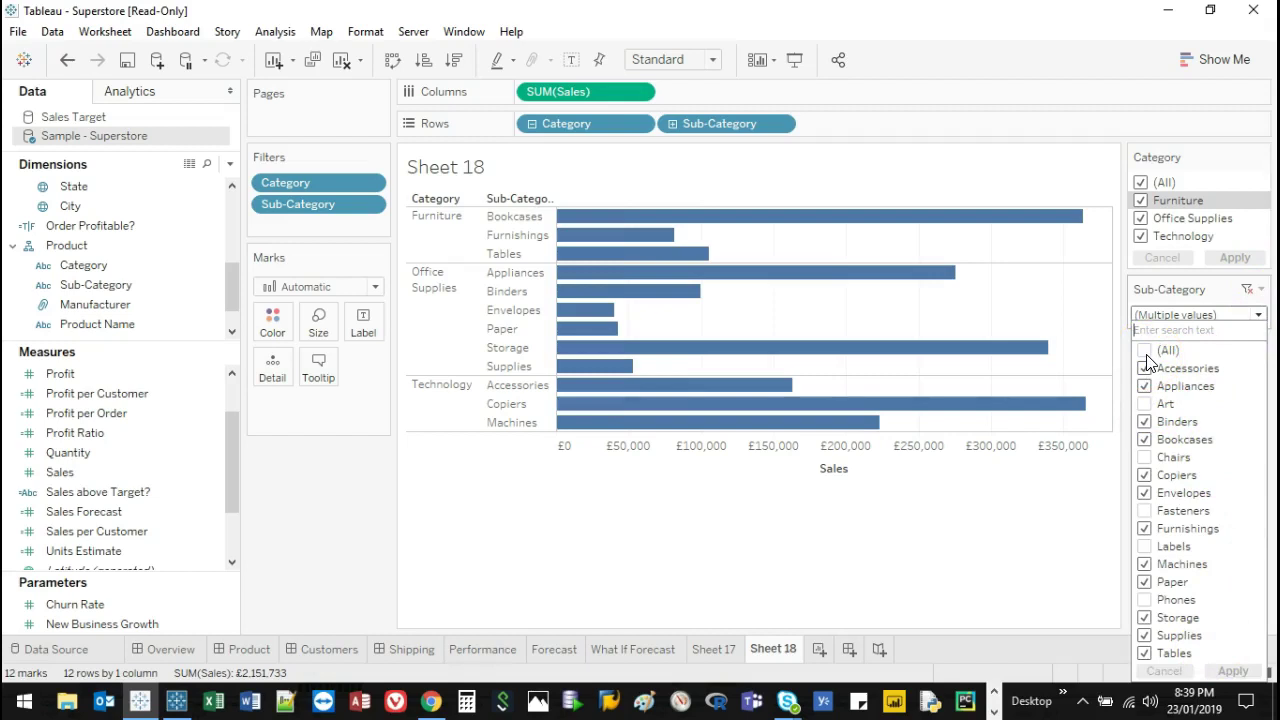
pyautogui.click(1260, 308)
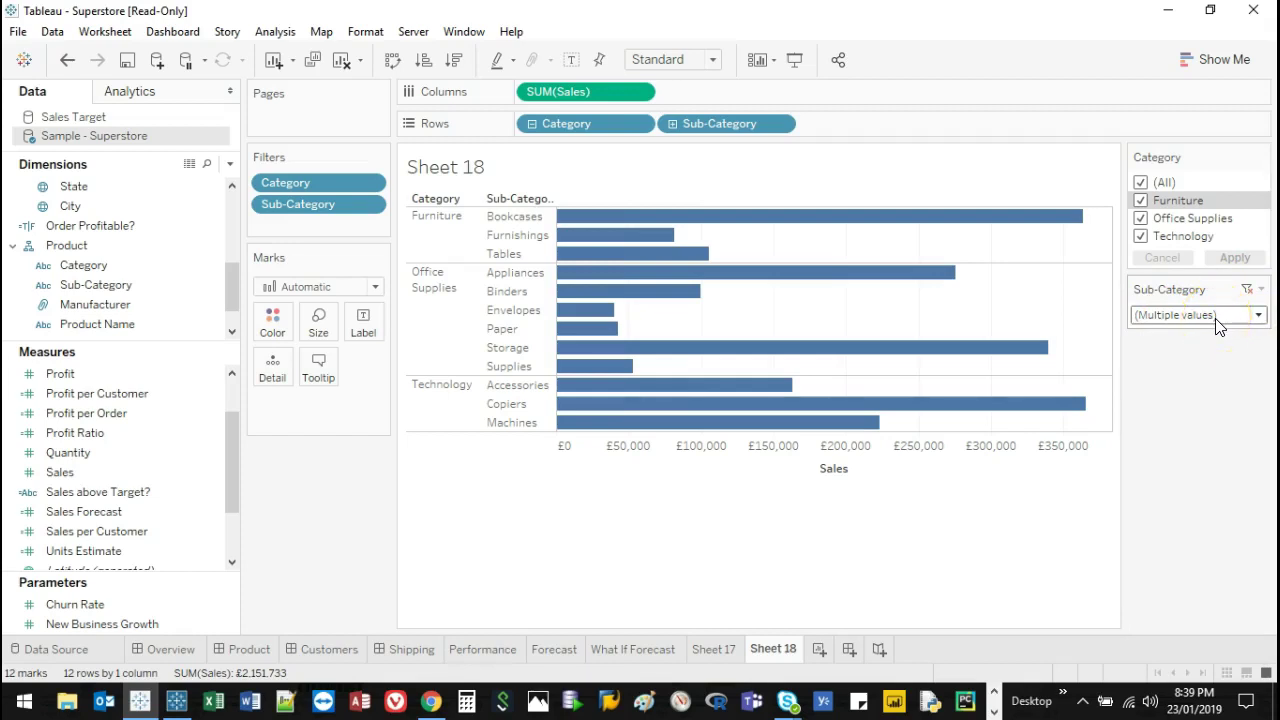
pyautogui.click(1259, 315)
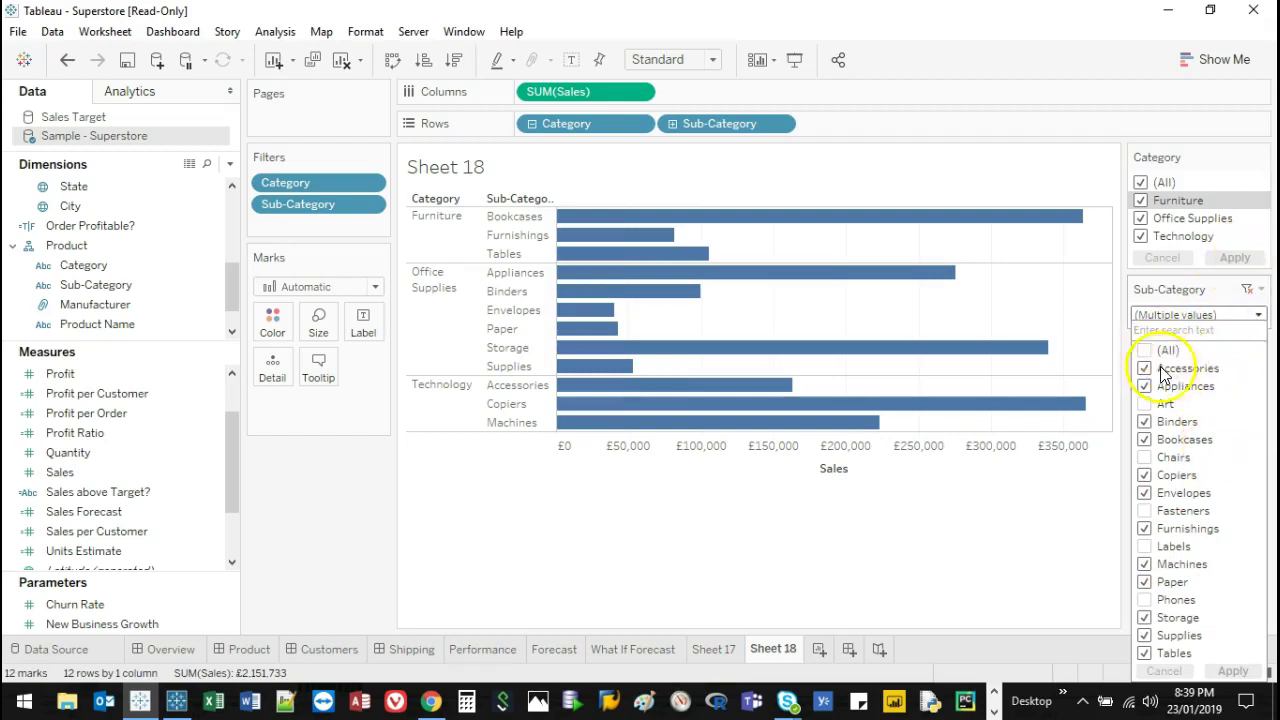
pyautogui.click(1259, 313)
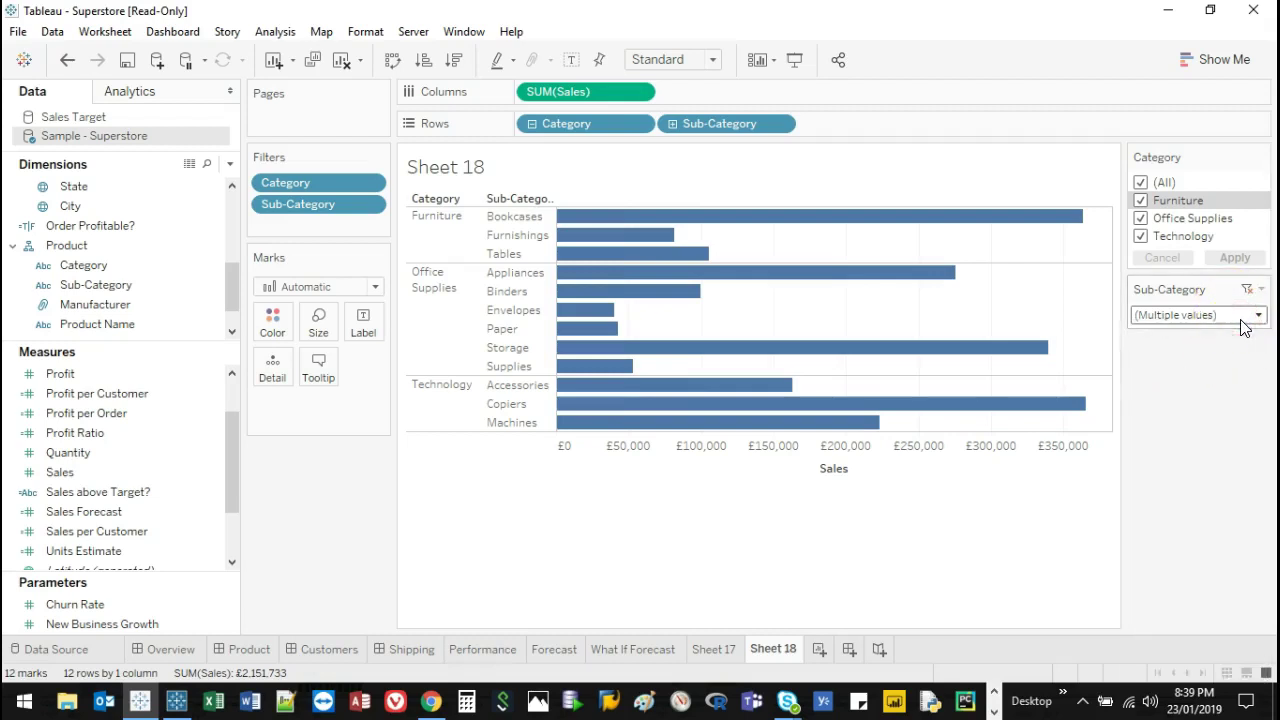
# Step: Switch Sub-Category to a custom value list, test typing 'A', then choose Wildcard Match
pyautogui.click(1260, 290)
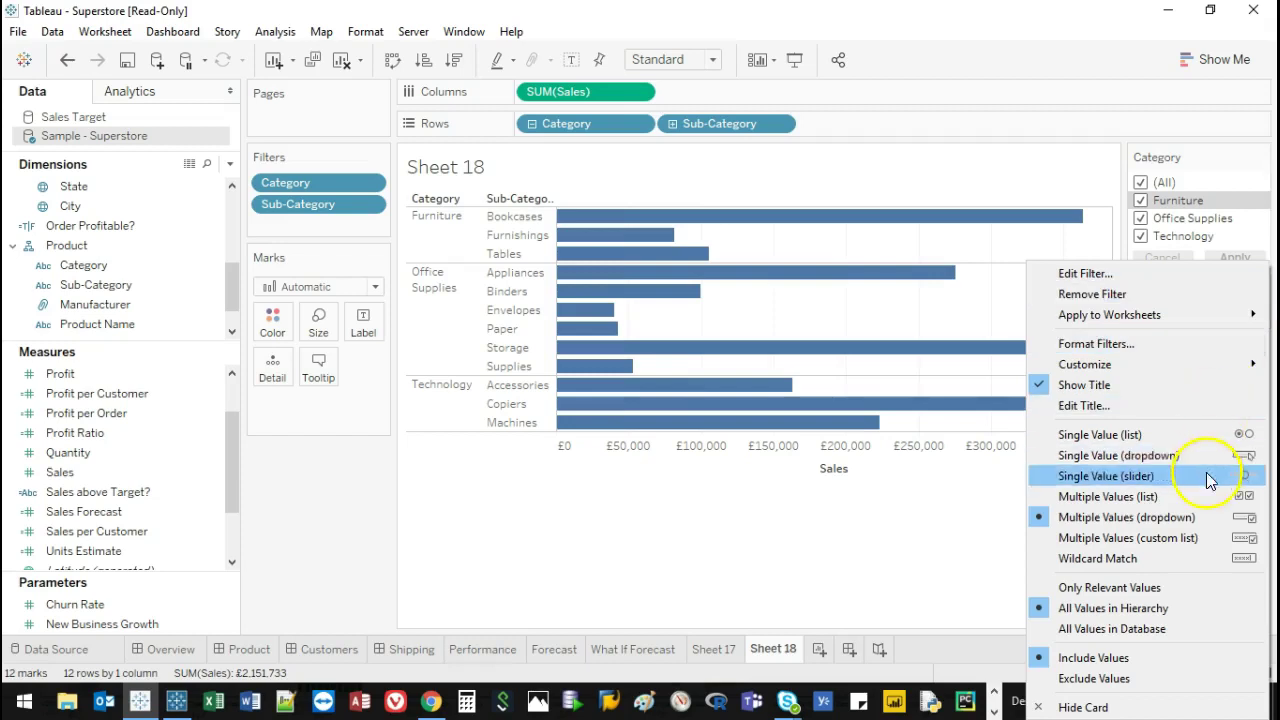
pyautogui.click(1188, 539)
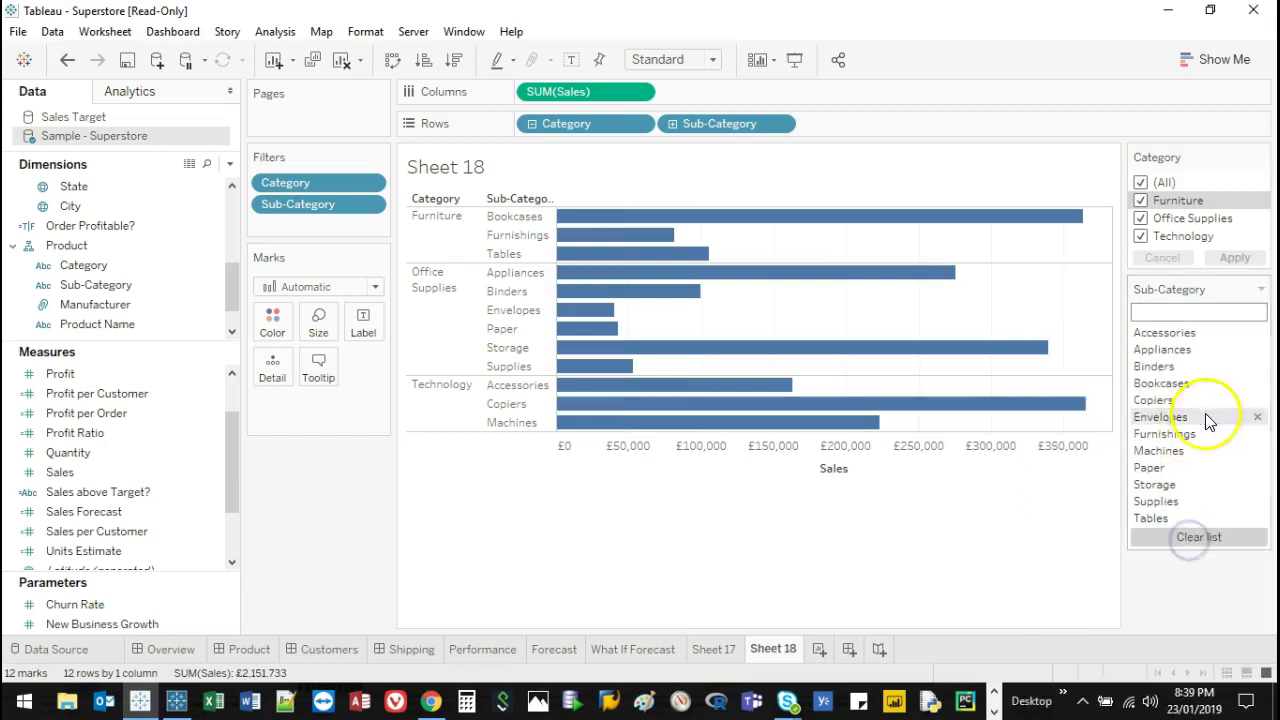
pyautogui.click(1188, 312)
pyautogui.write('Acc')
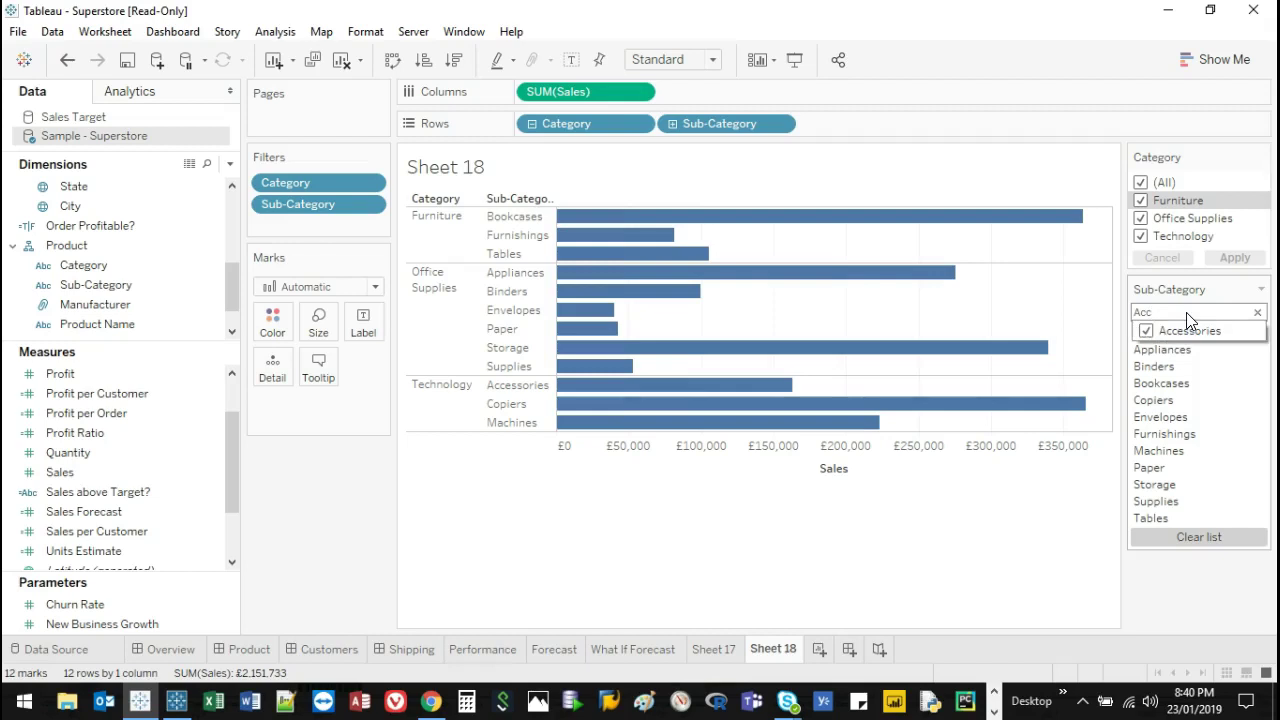
pyautogui.press('BackSpace')
pyautogui.press('BackSpace')
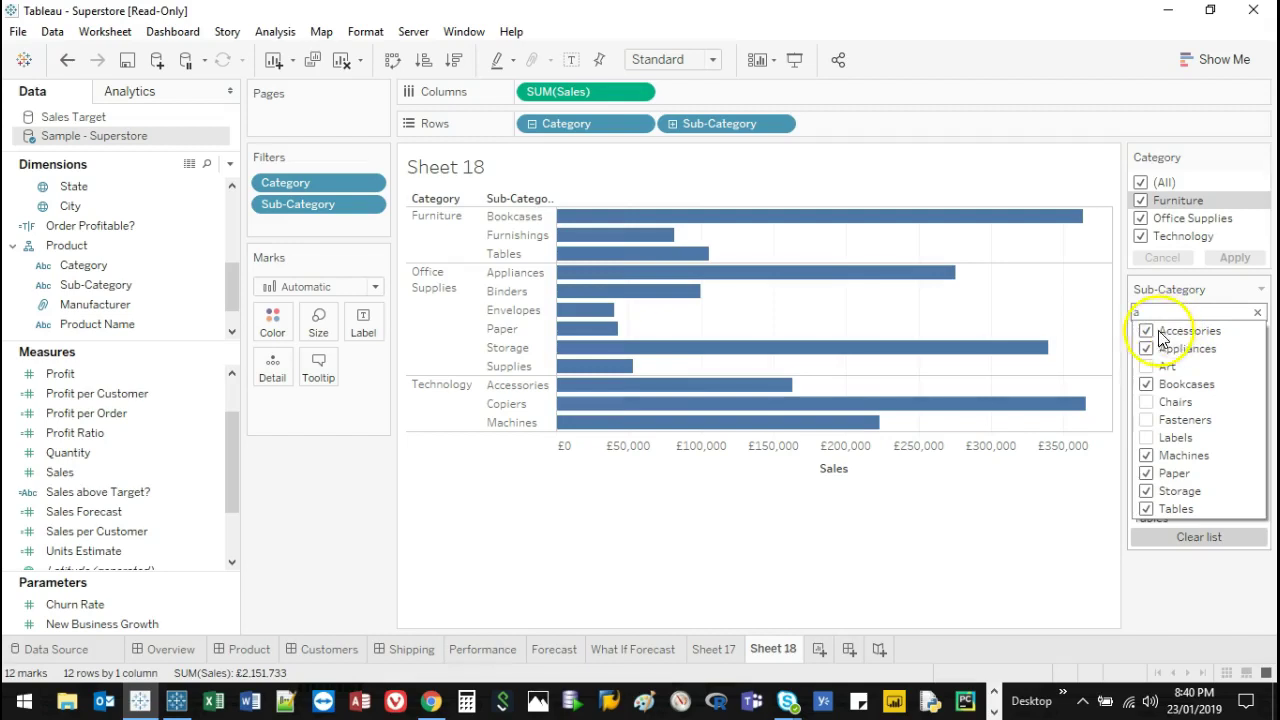
pyautogui.click(1225, 315)
pyautogui.press('BackSpace')
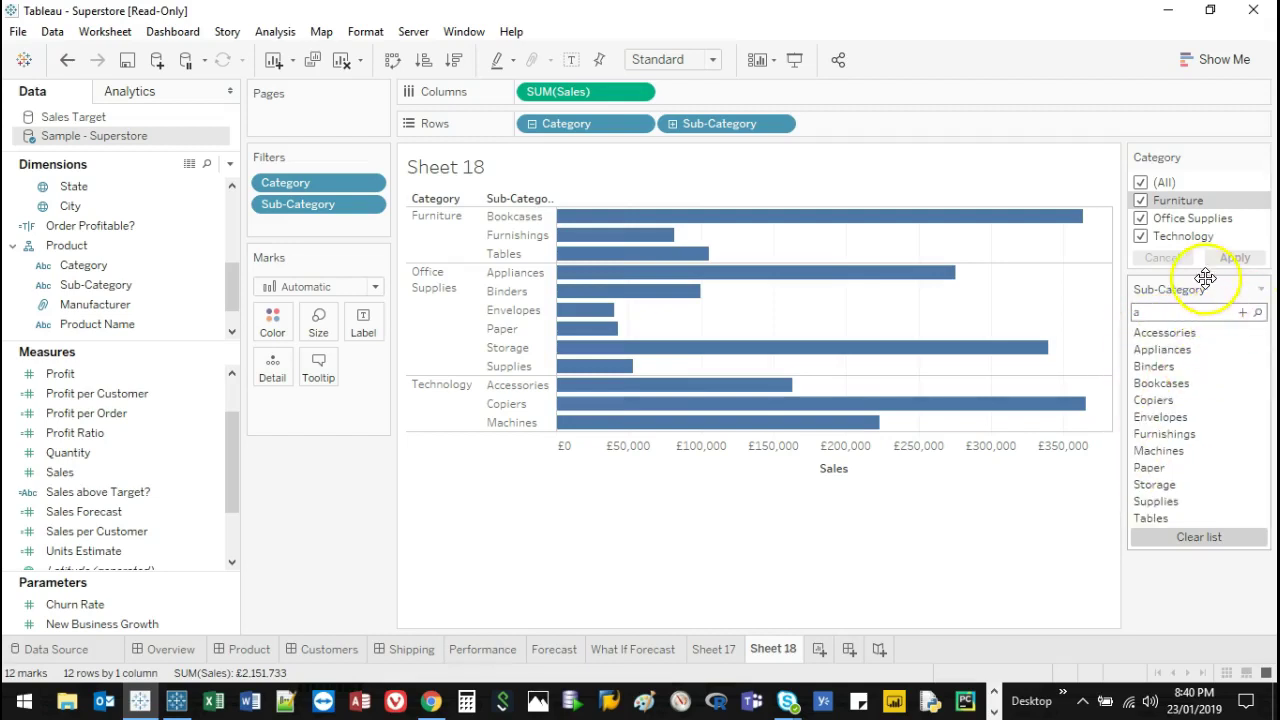
pyautogui.click(1260, 289)
pyautogui.click(1213, 529)
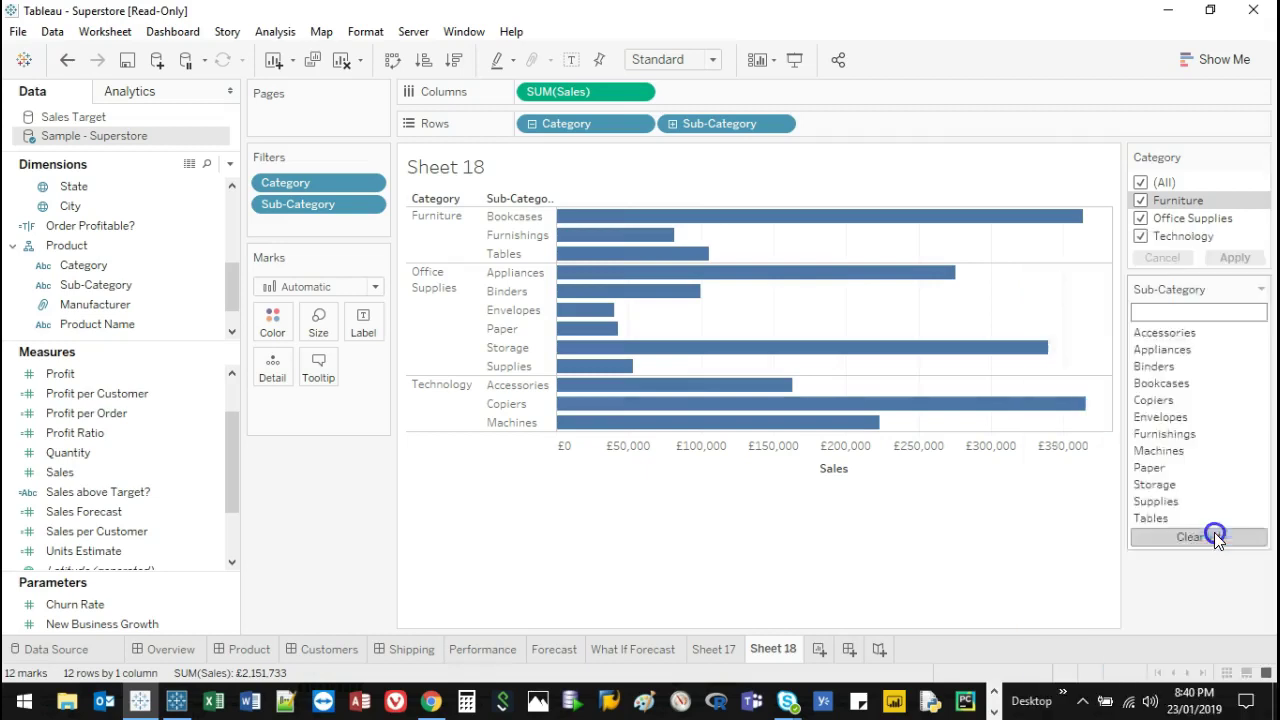
pyautogui.click(1199, 310)
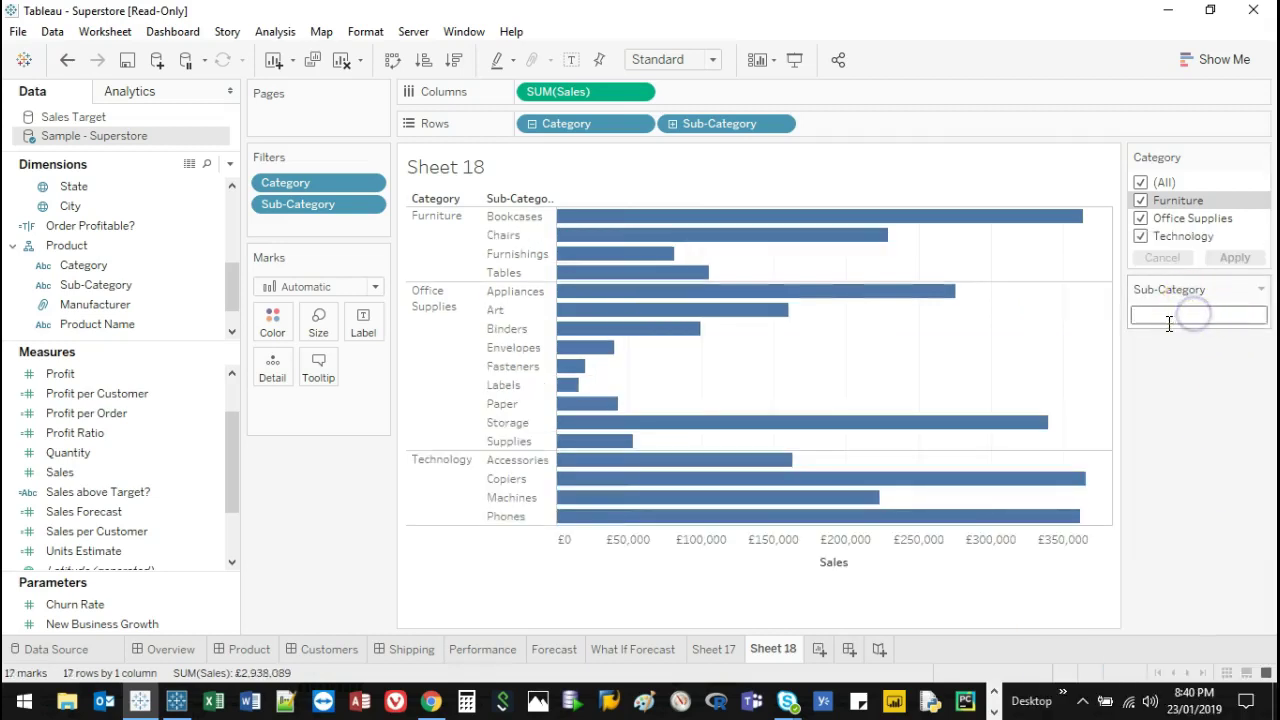
pyautogui.click(1157, 343)
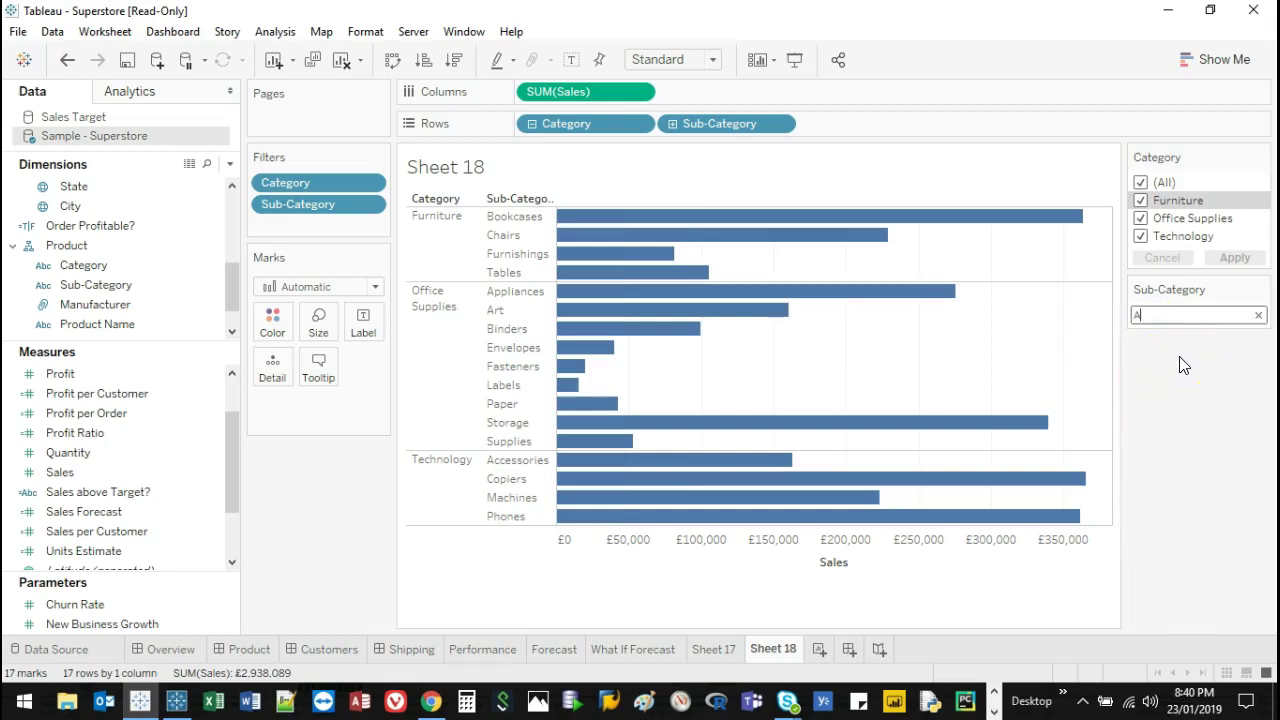
pyautogui.press('Return')
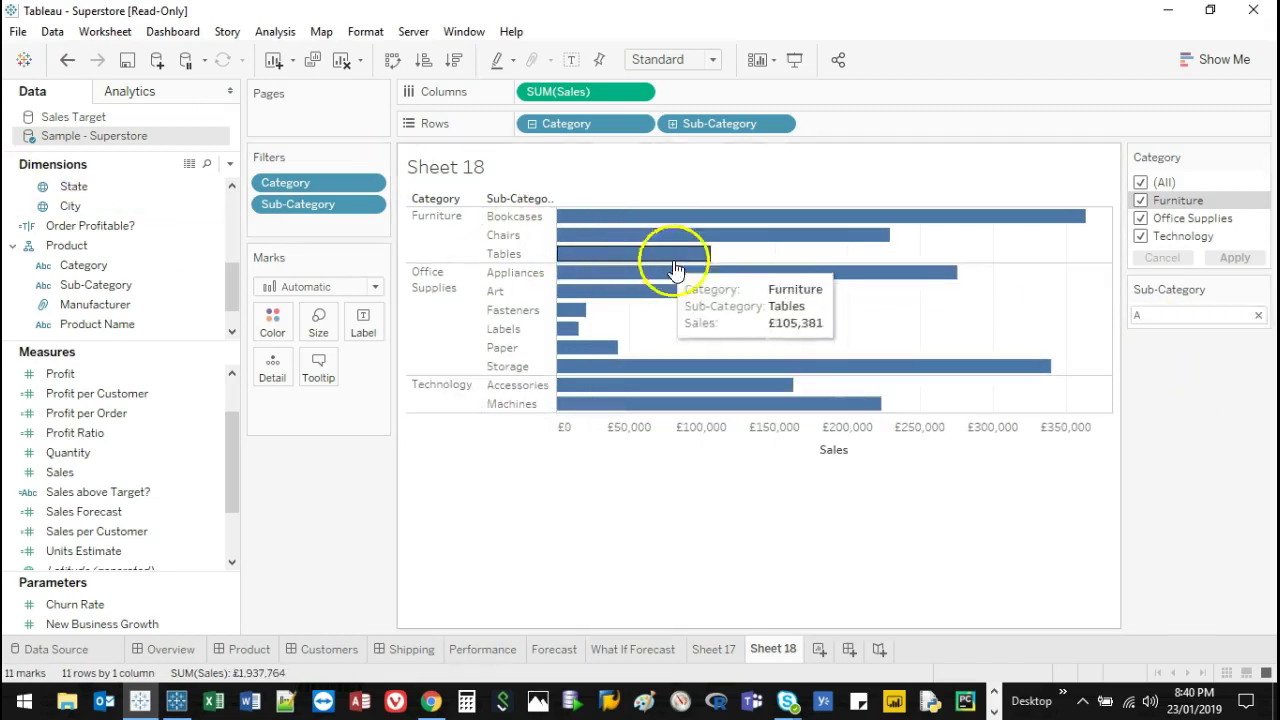
pyautogui.click(1259, 316)
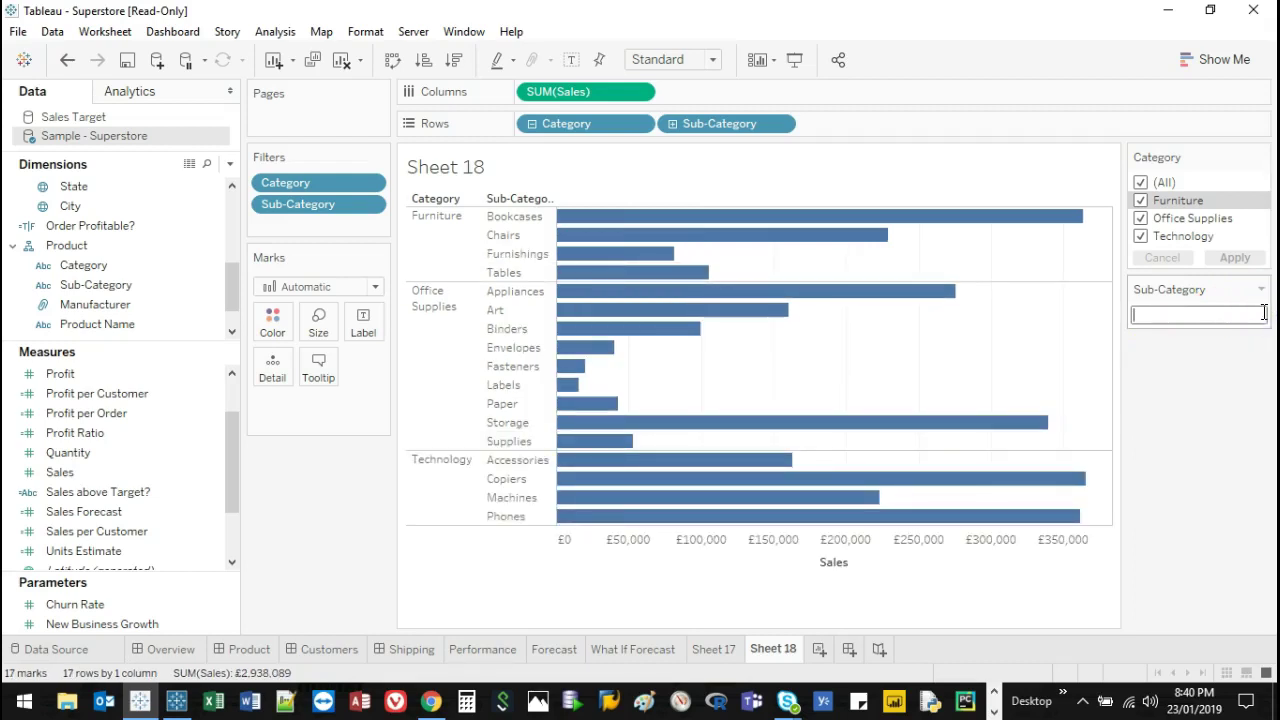
pyautogui.click(1216, 300)
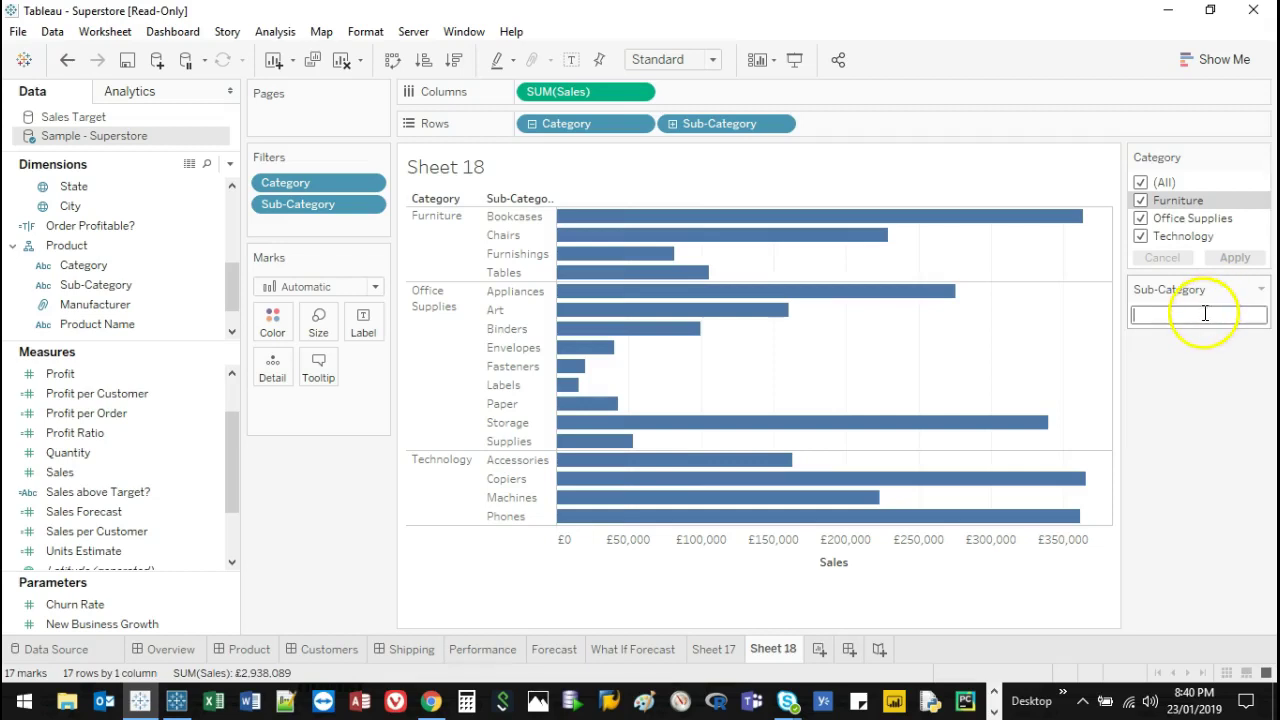